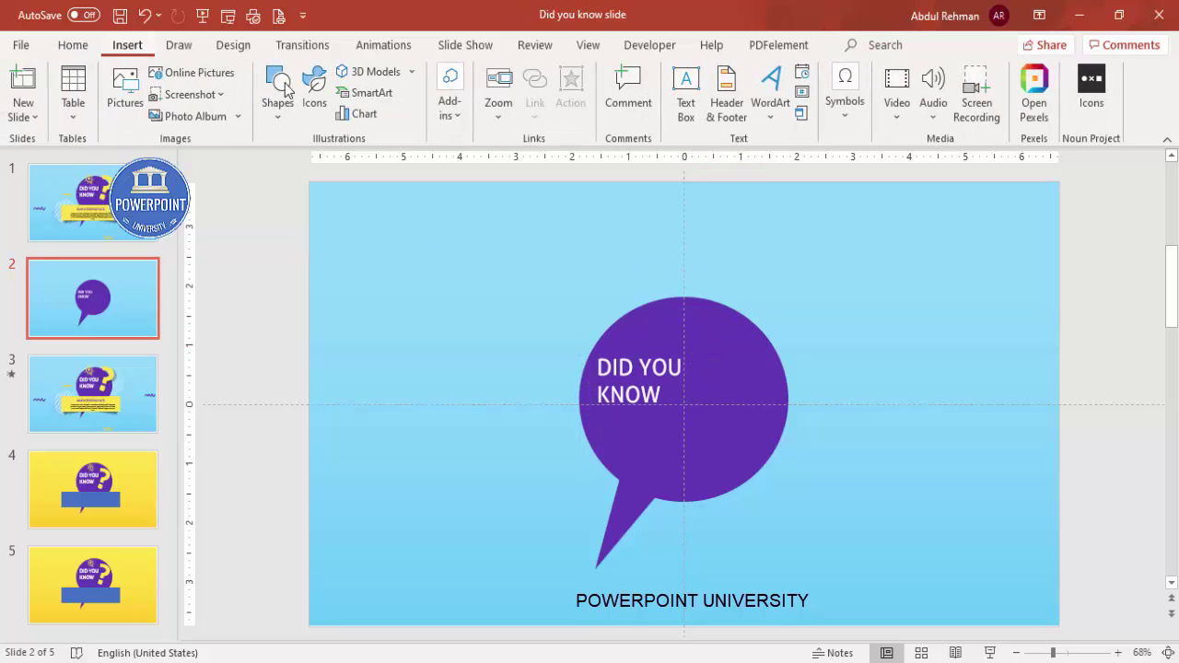
Step: Add a text box containing a centred '?' above the speech bubble
click(685, 87)
drag(515, 260, 549, 287)
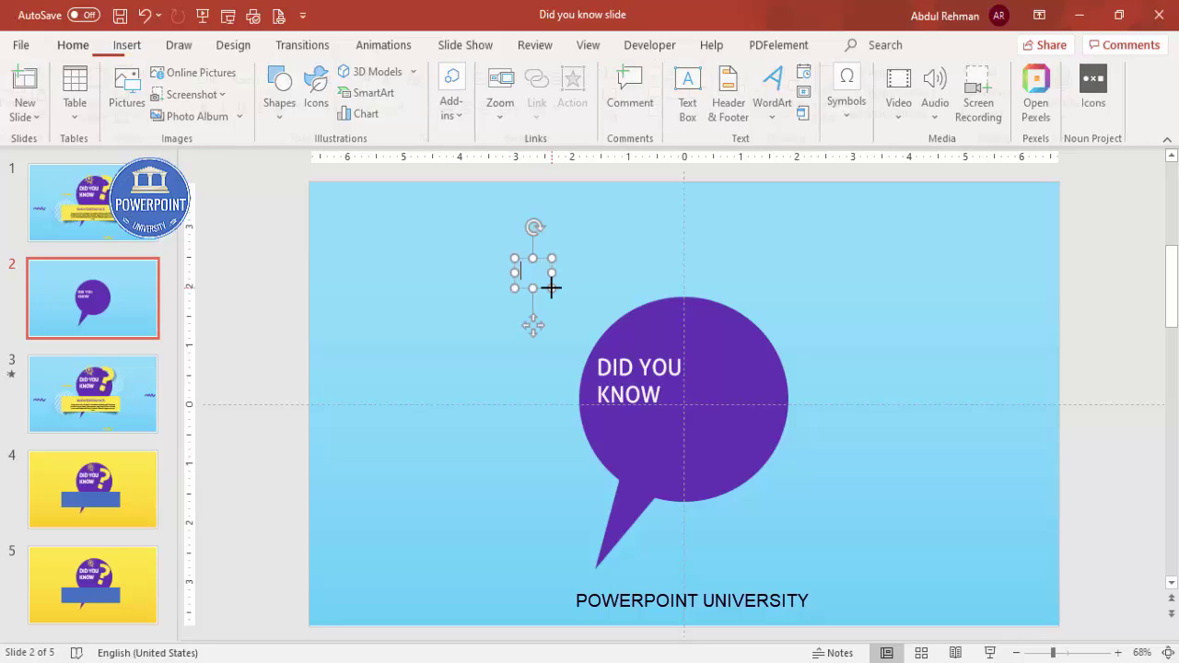
text(?)
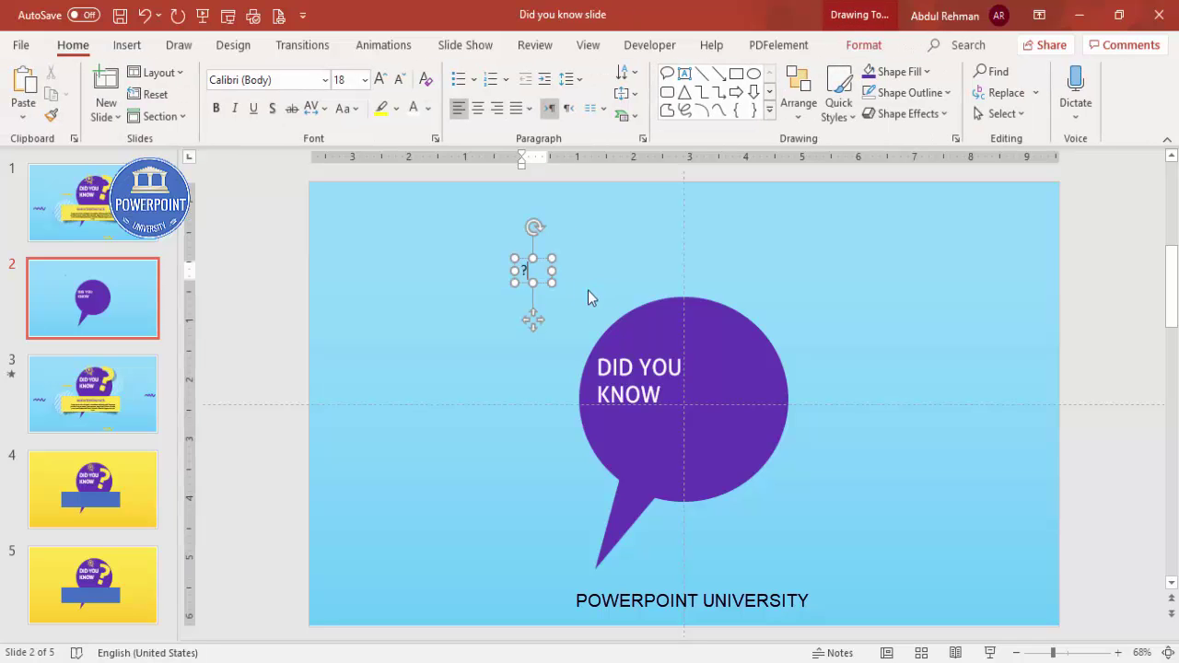
click(540, 255)
click(477, 108)
Step: Set the question mark to Aller at 239 pt and move it onto the bubble's right side
click(284, 83)
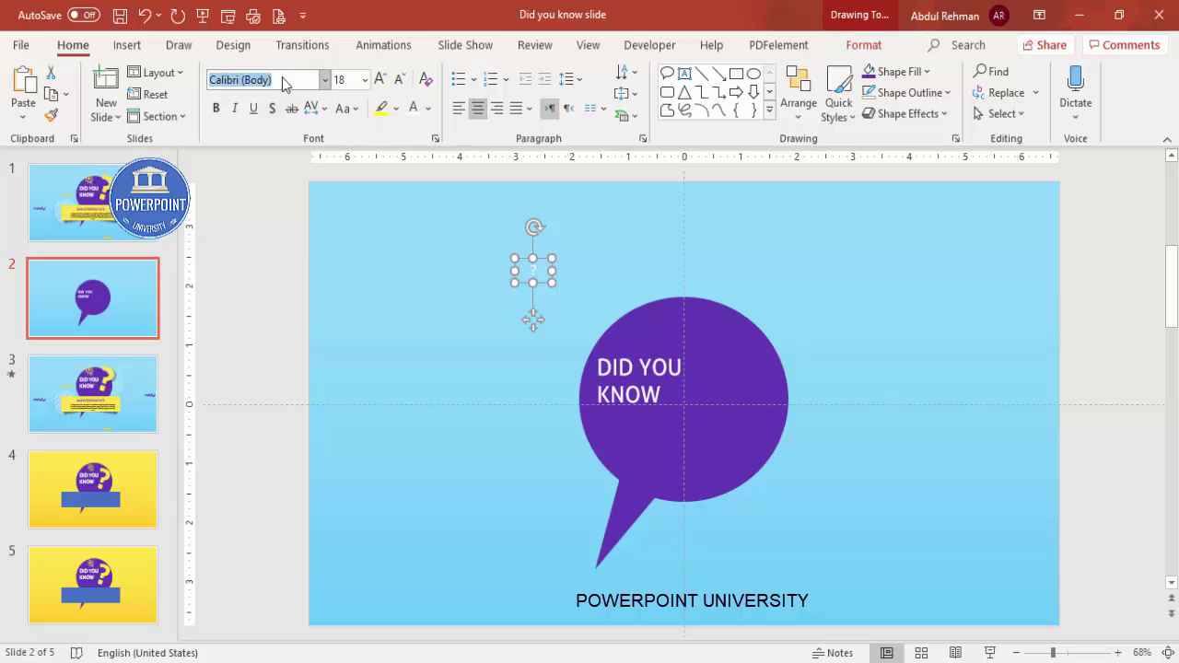
text(Aller)
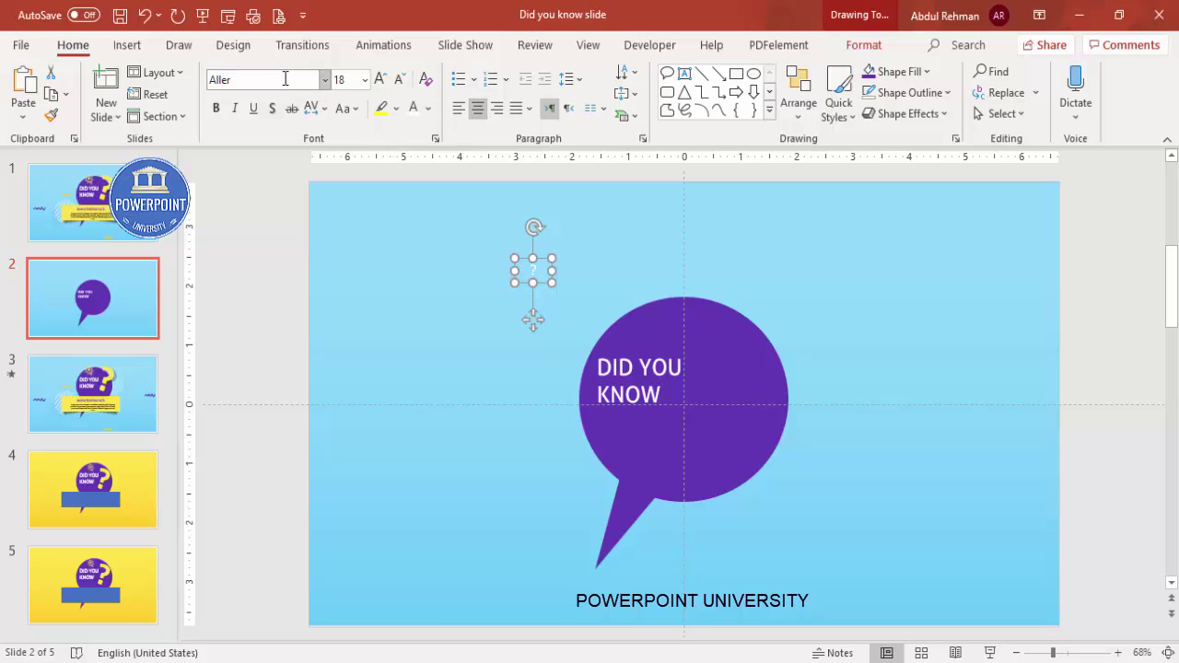
click(378, 80)
click(379, 79)
click(378, 80)
click(379, 79)
click(378, 79)
click(378, 79)
click(378, 79)
click(378, 79)
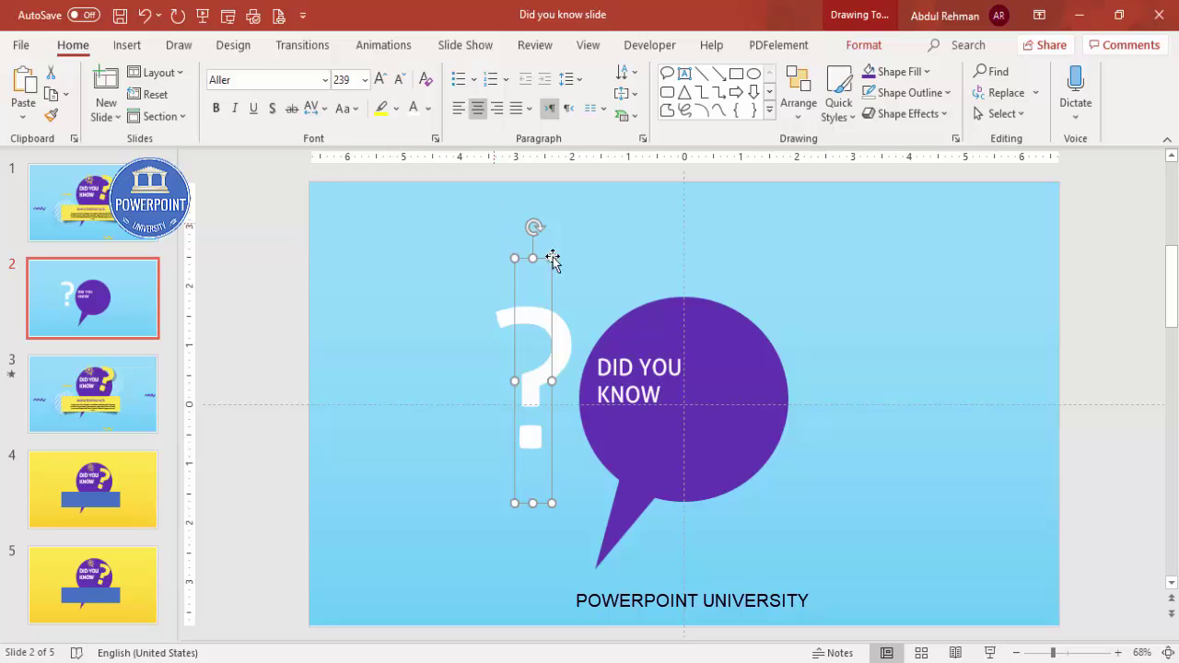
drag(551, 382, 579, 381)
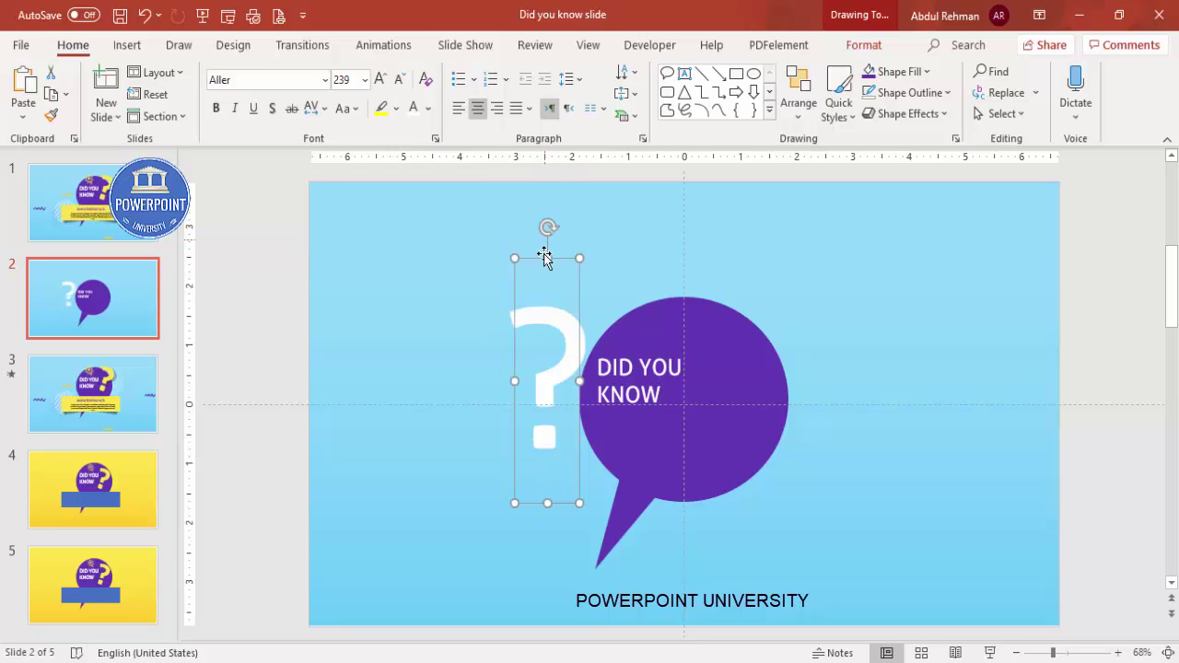
drag(560, 256, 754, 244)
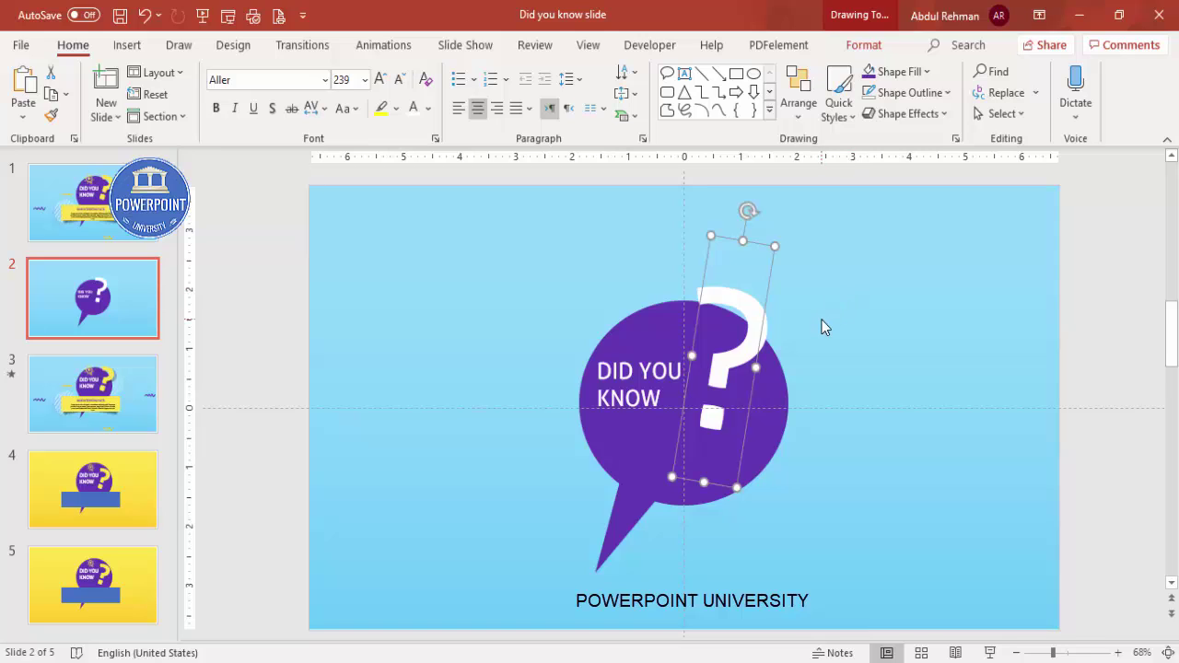
Step: Duplicate the question mark to its right and make the copy black
key(ctrl+z)
ctrl+drag(774, 301, 867, 312)
click(849, 48)
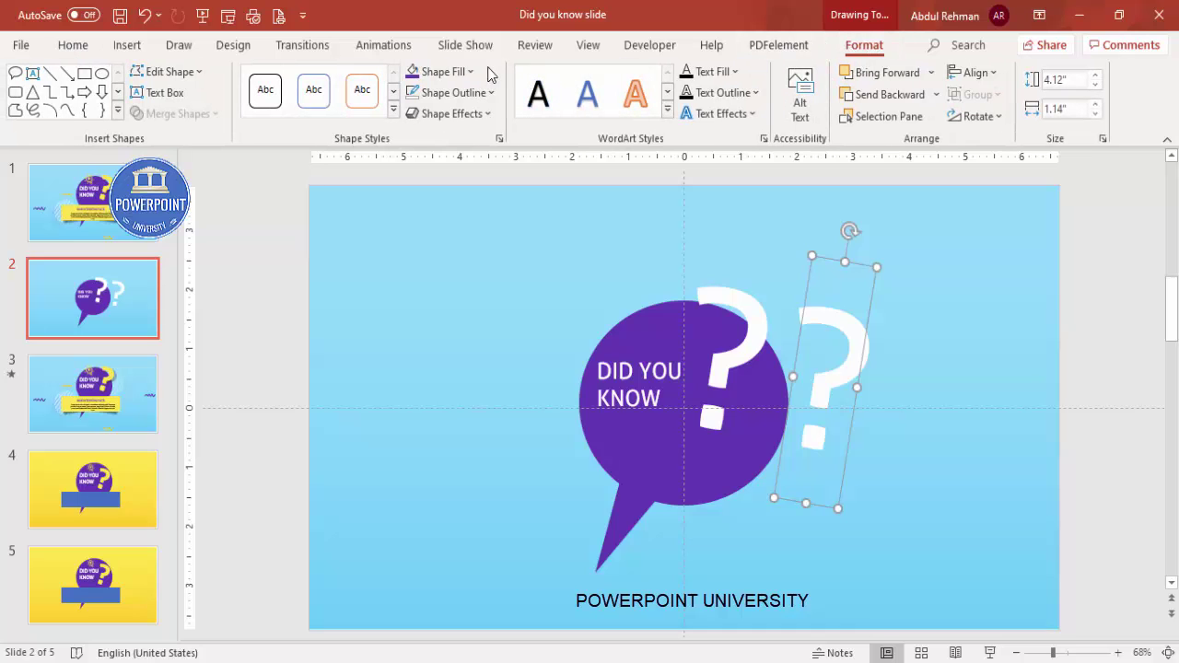
click(81, 45)
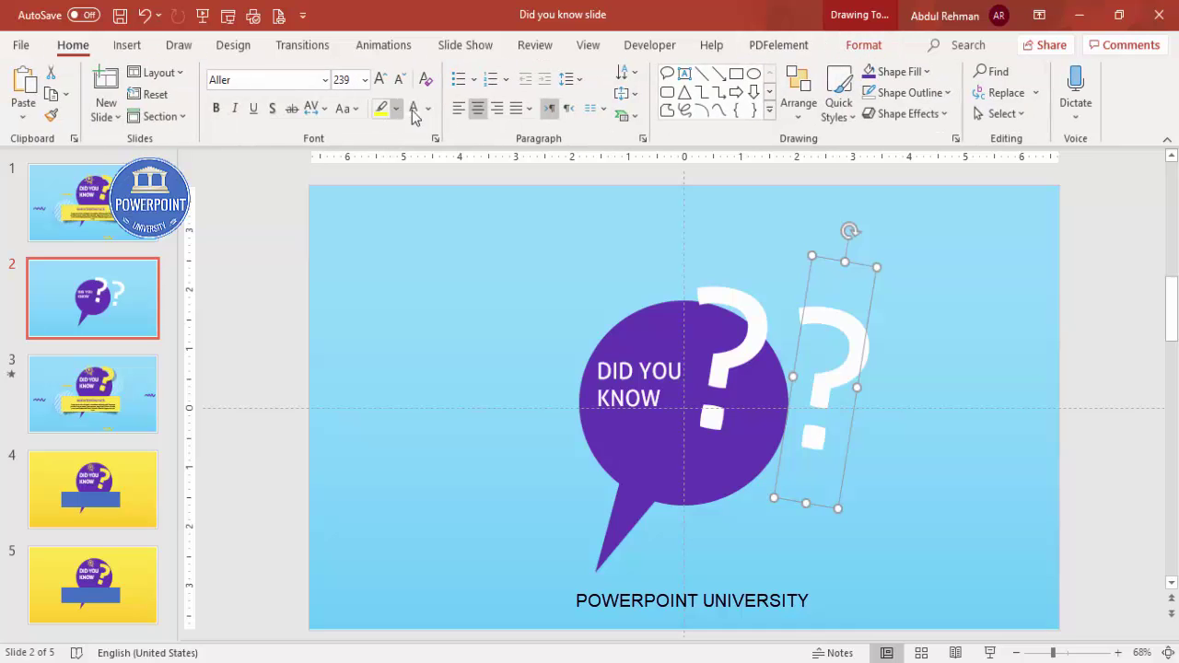
click(426, 109)
click(429, 158)
Step: Set the black copy's text fill transparency to about 68% in Format Shape
click(866, 344)
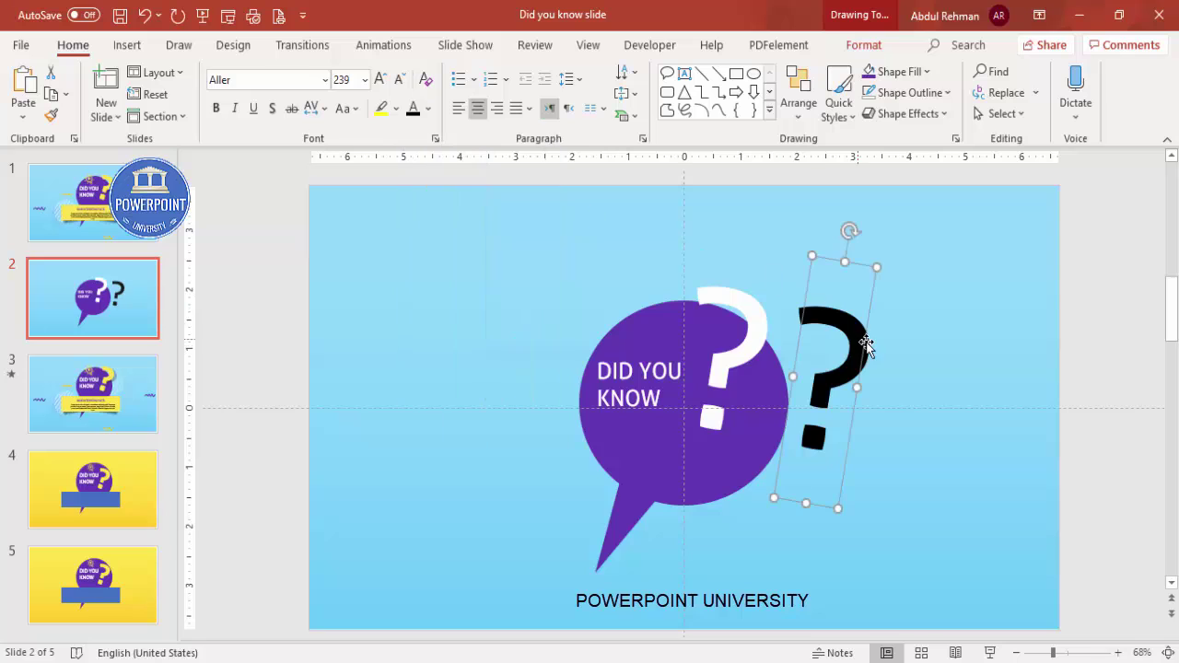
right_click(864, 339)
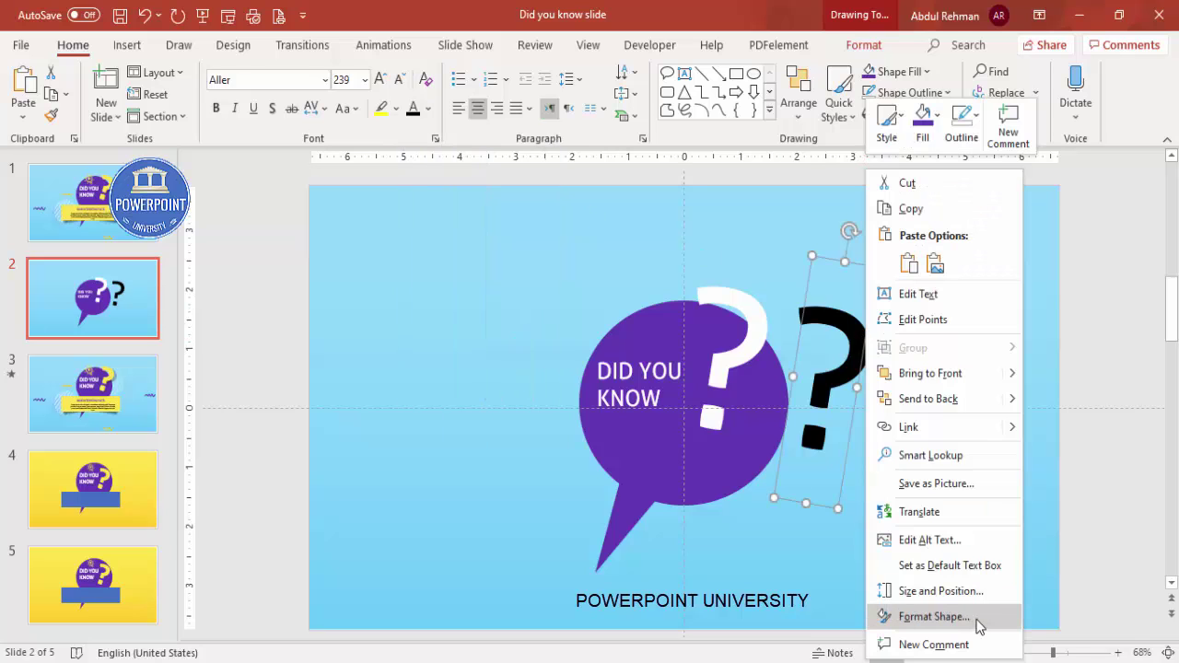
click(932, 616)
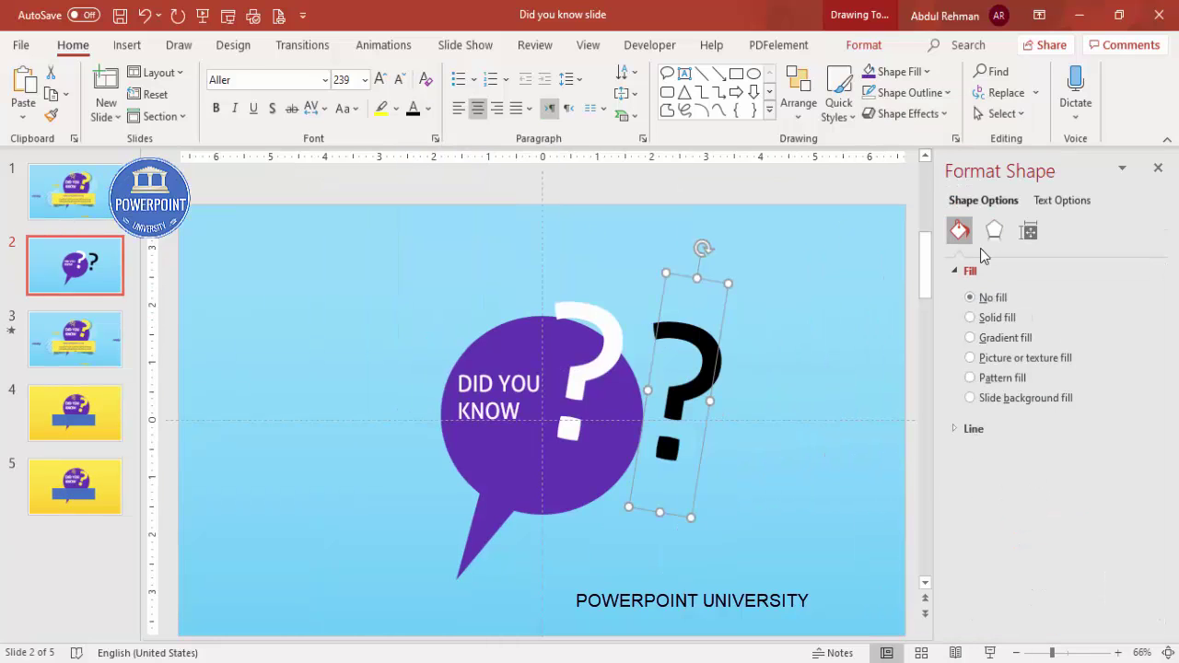
click(1061, 199)
drag(1041, 438, 1068, 446)
Step: Place the translucent copy on the white question mark and send it backward as a shadow
drag(698, 279, 635, 233)
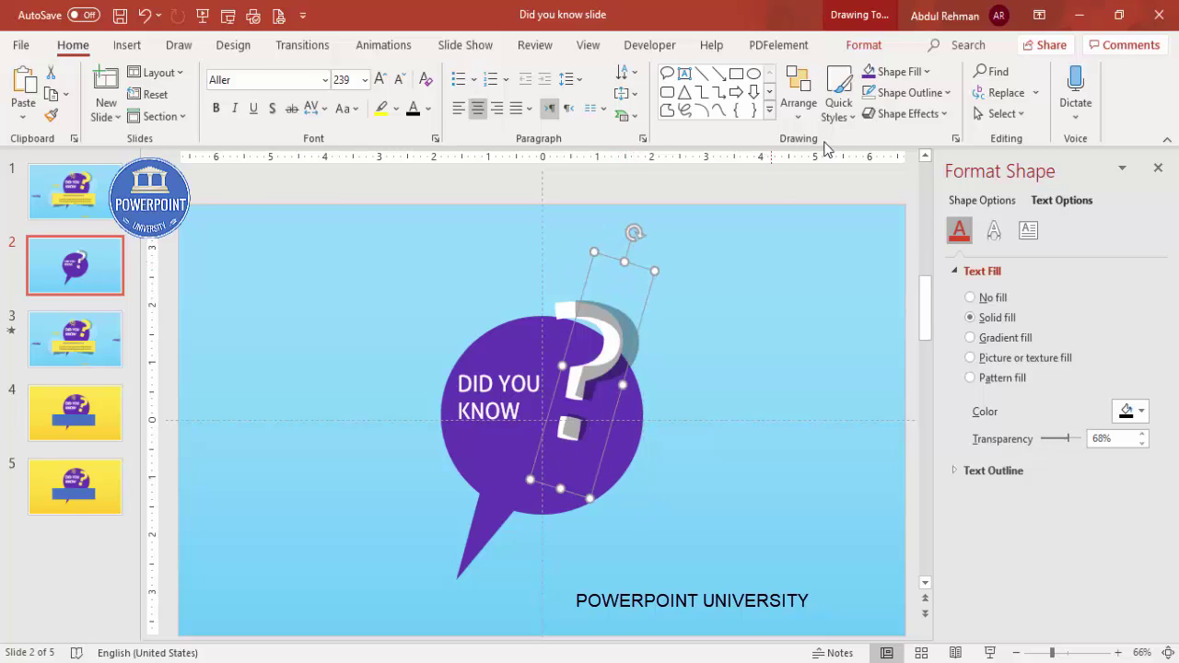
click(864, 44)
click(879, 94)
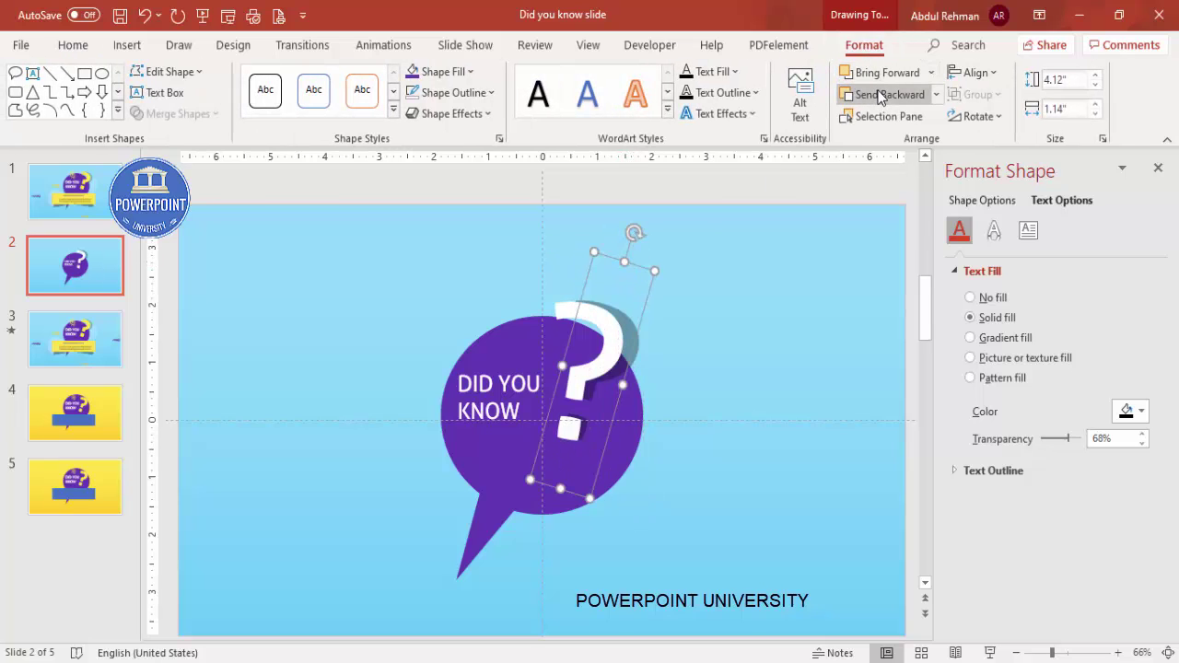
click(671, 411)
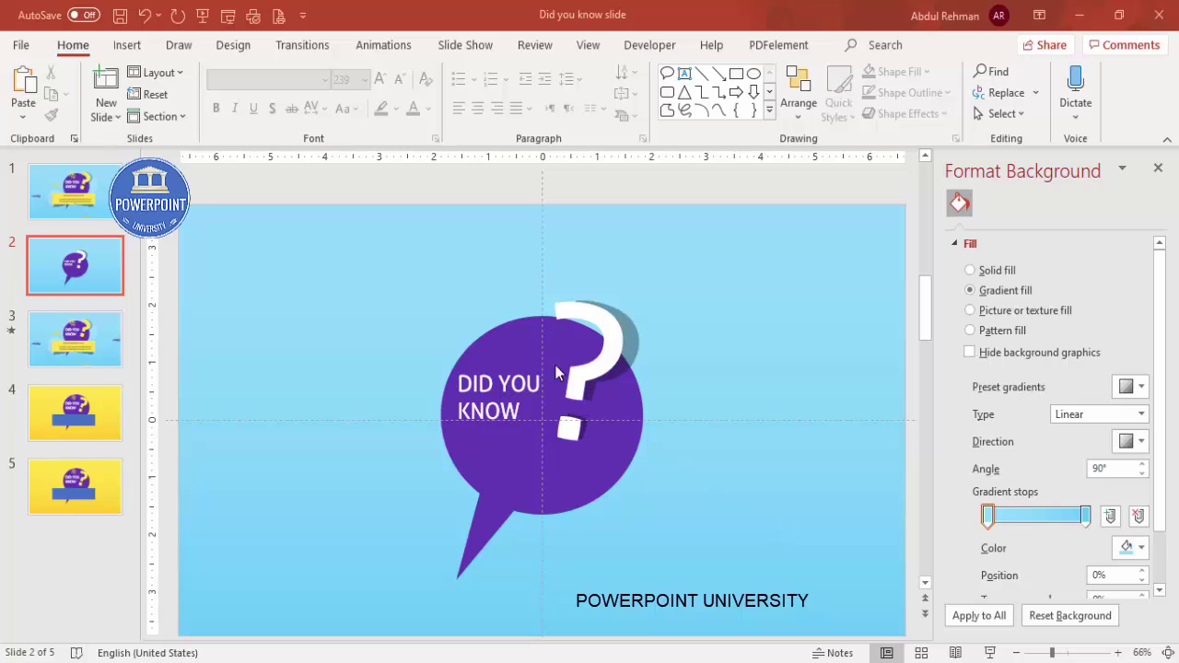
Step: Insert the lightbulb-with-gear icon from the Process icon category
click(127, 44)
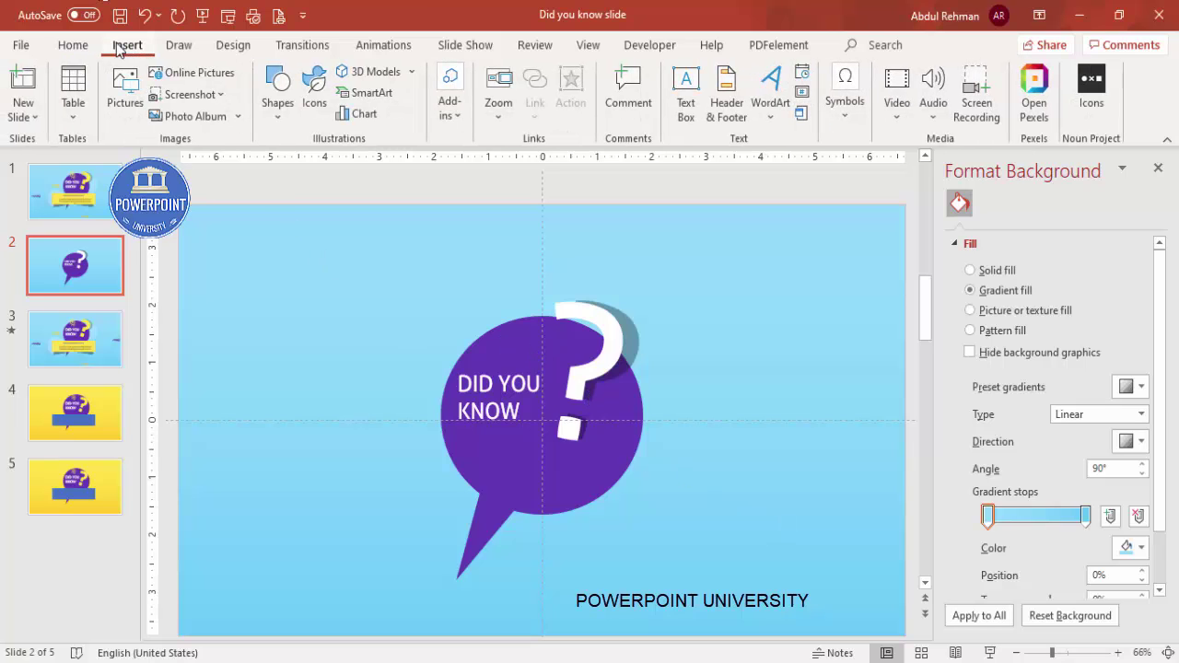
click(317, 118)
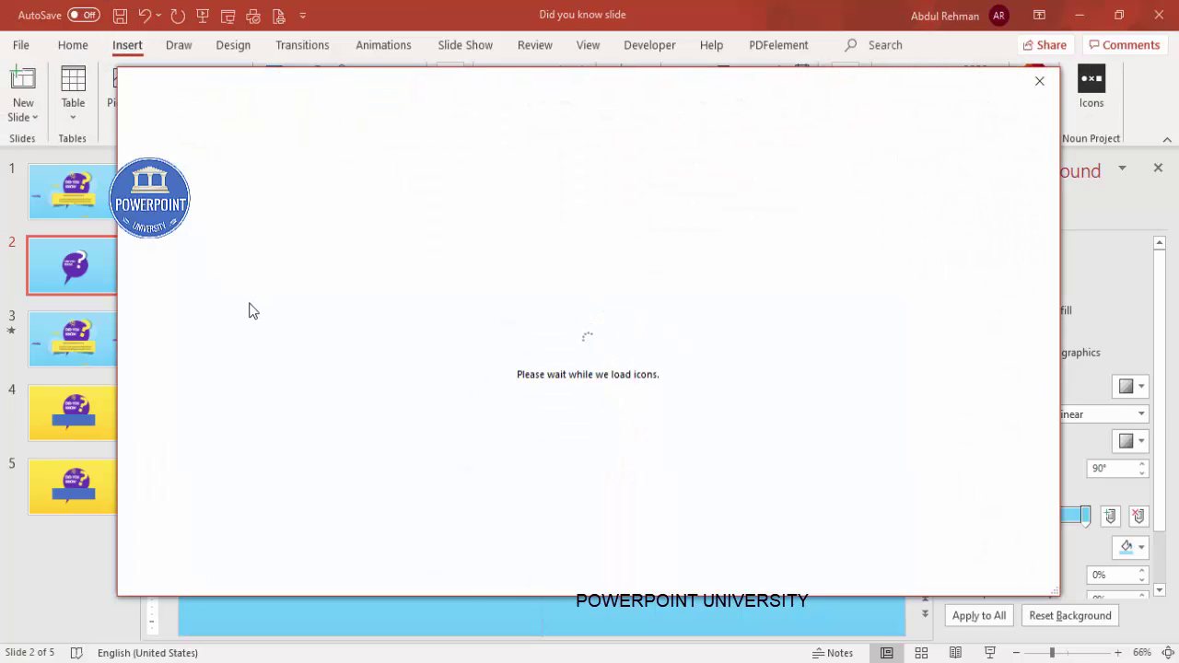
scroll(258, 276, down, 6)
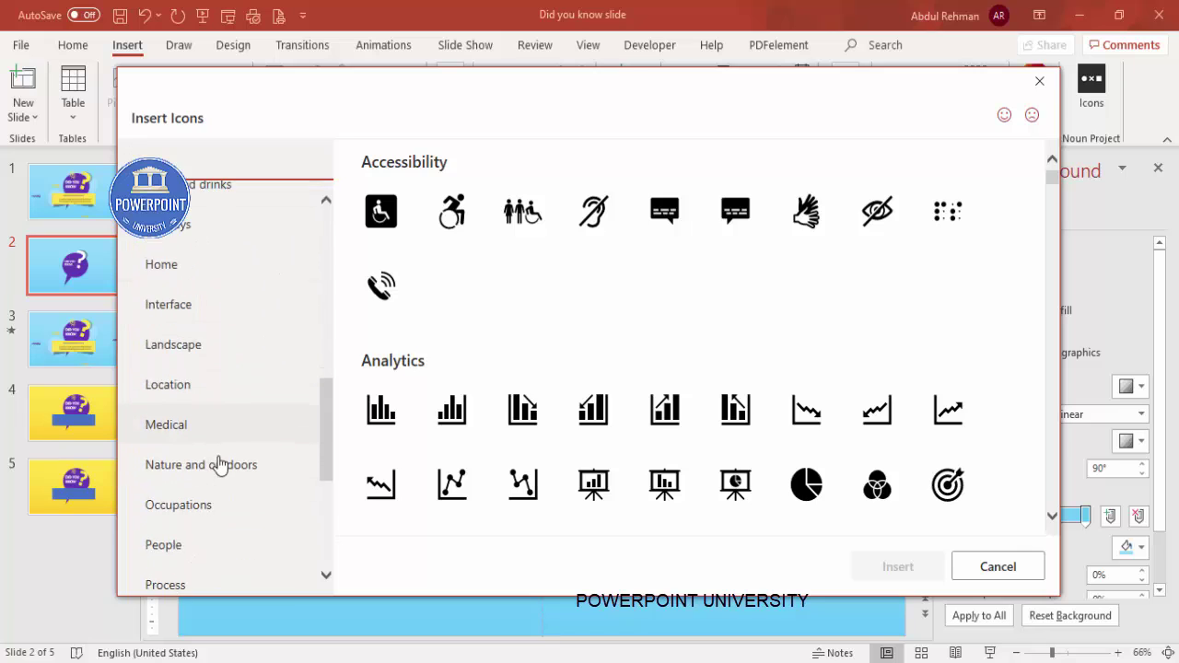
click(163, 565)
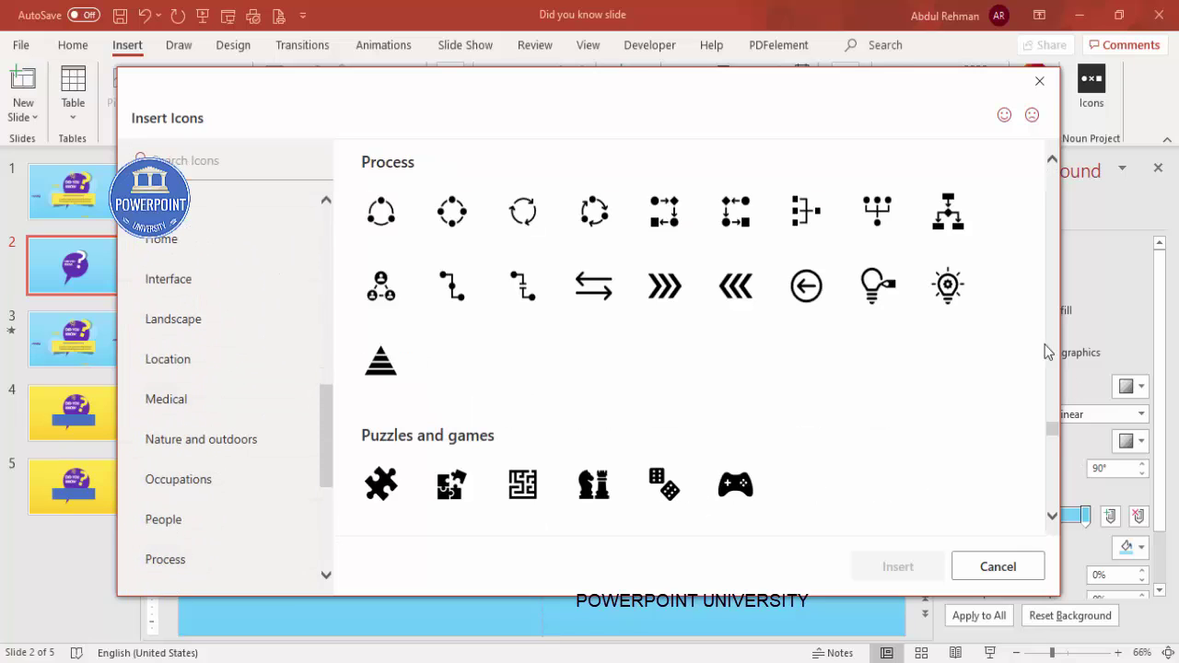
click(953, 293)
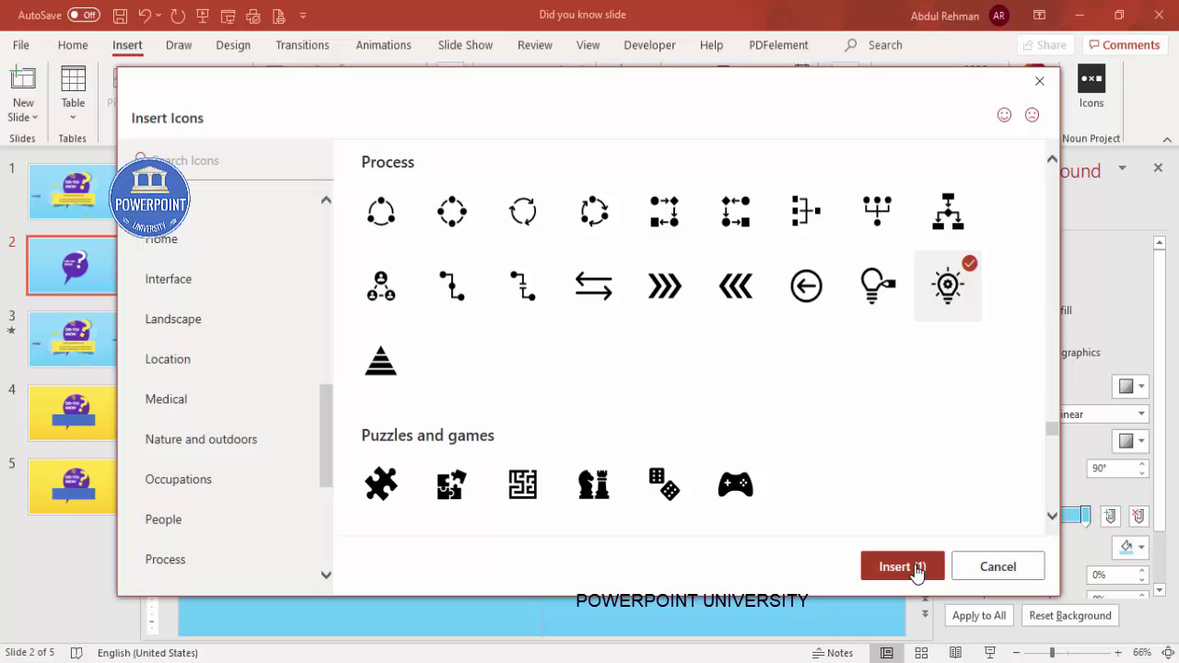
click(911, 567)
Step: Colour the lightbulb yellow, tilt it, and set it on the bubble's top edge above DID YOU KNOW
drag(543, 416, 560, 280)
click(516, 71)
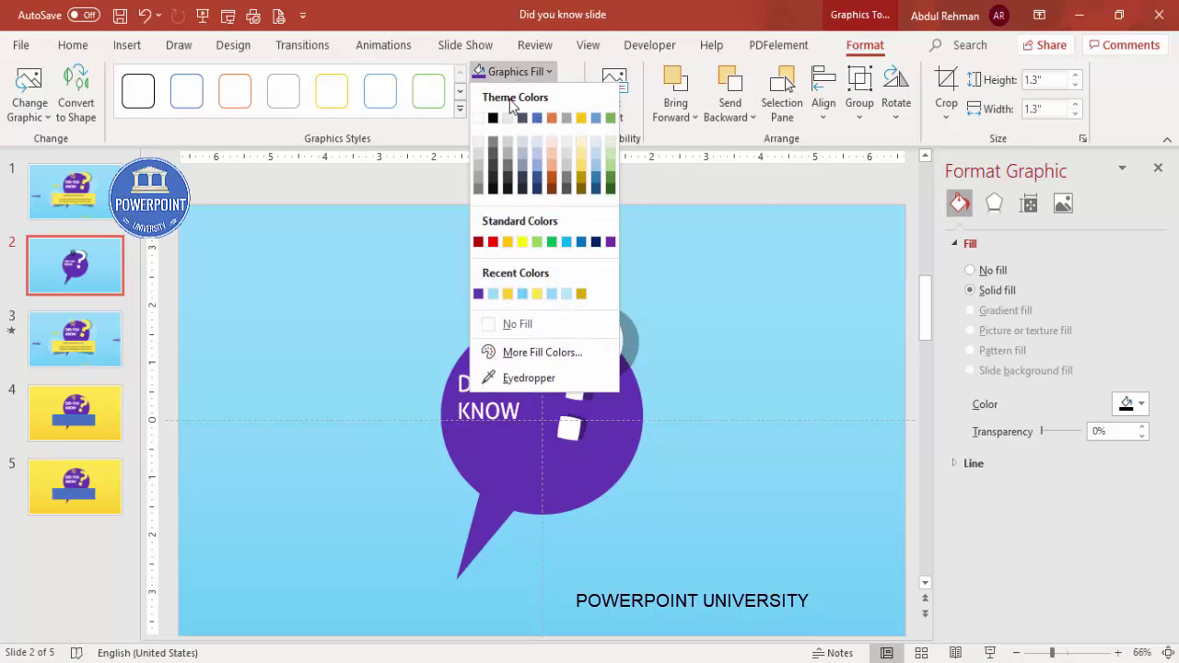
click(508, 295)
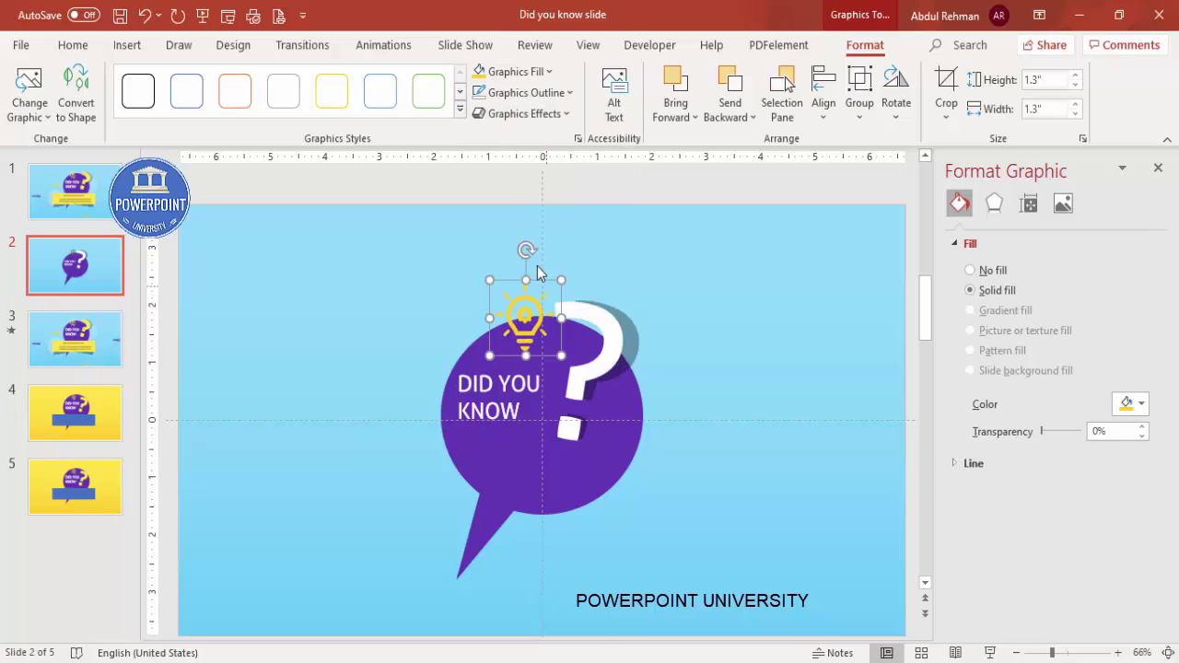
drag(526, 251, 499, 257)
drag(525, 313, 506, 316)
Step: Draw a wide rectangle across the lower part of the speech bubble
click(700, 291)
click(127, 44)
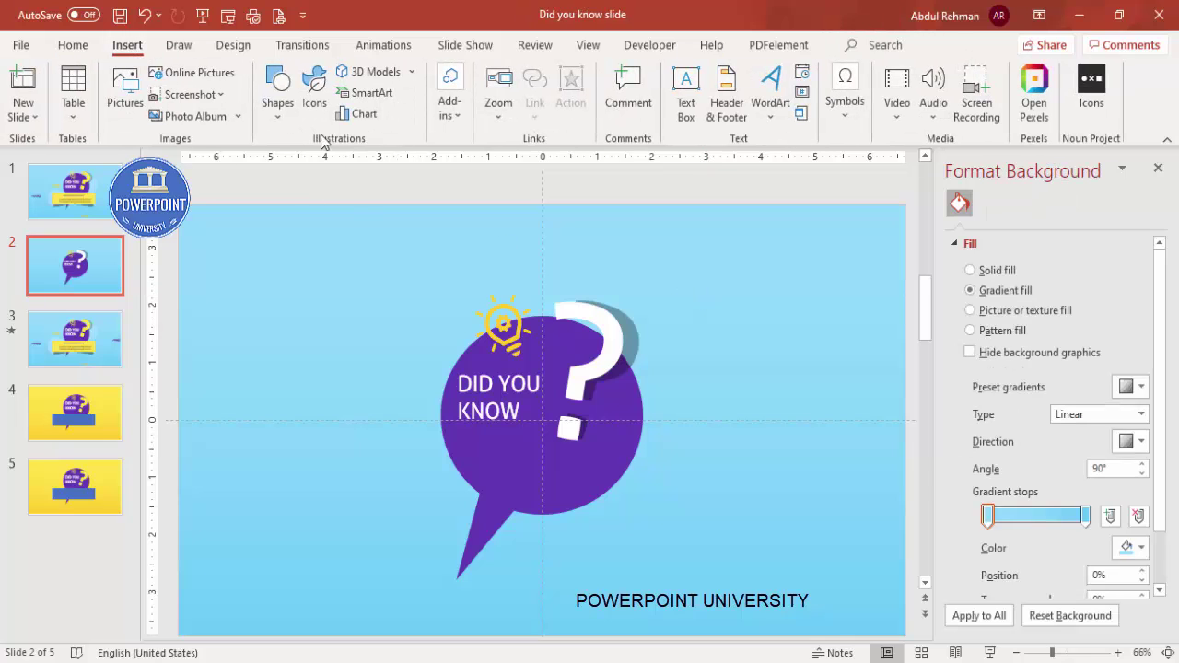
click(276, 115)
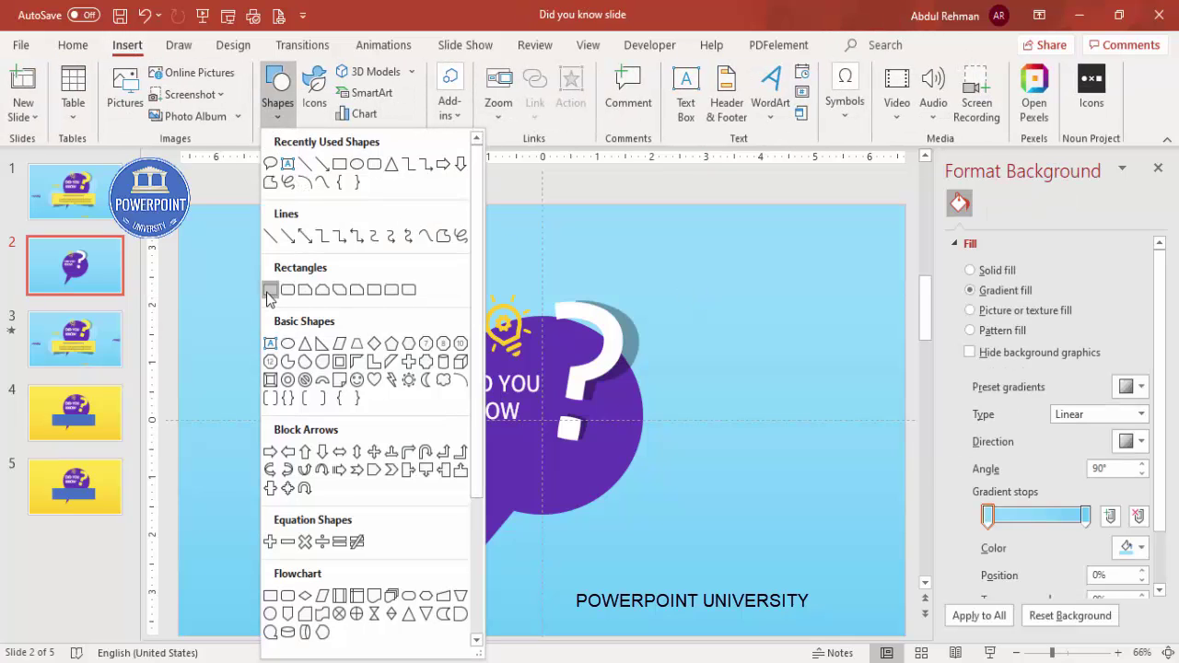
click(269, 291)
drag(459, 498, 713, 550)
drag(661, 513, 662, 507)
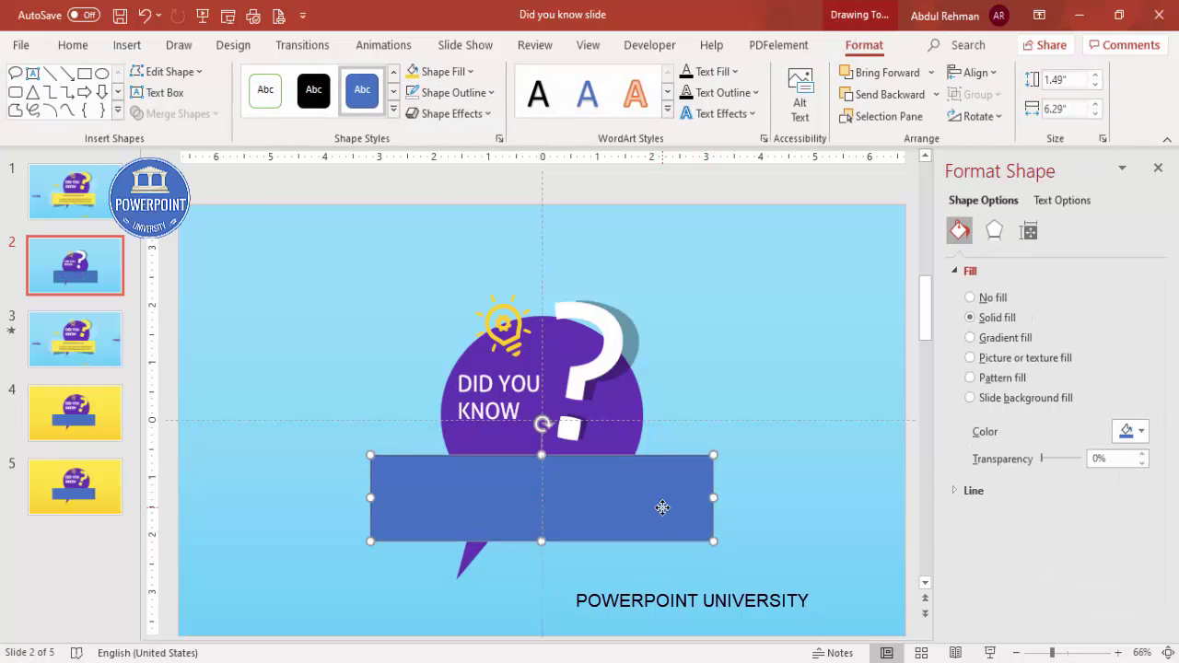
Step: Remove the banner's outline and fill it yellow
click(456, 92)
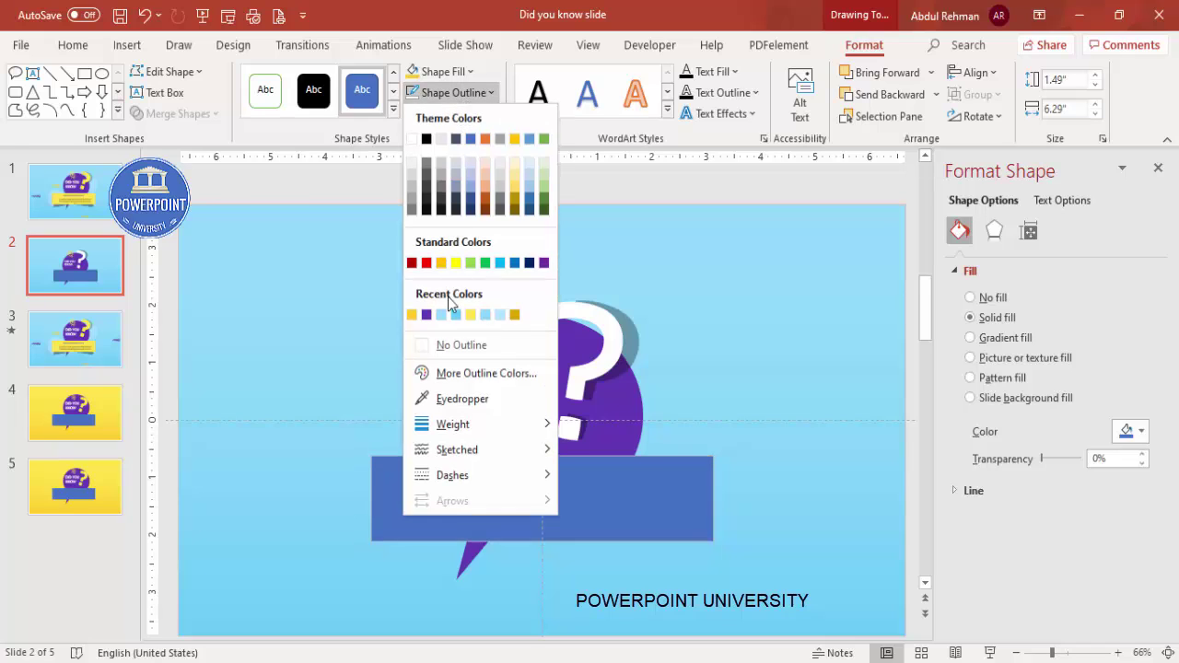
click(462, 344)
click(440, 72)
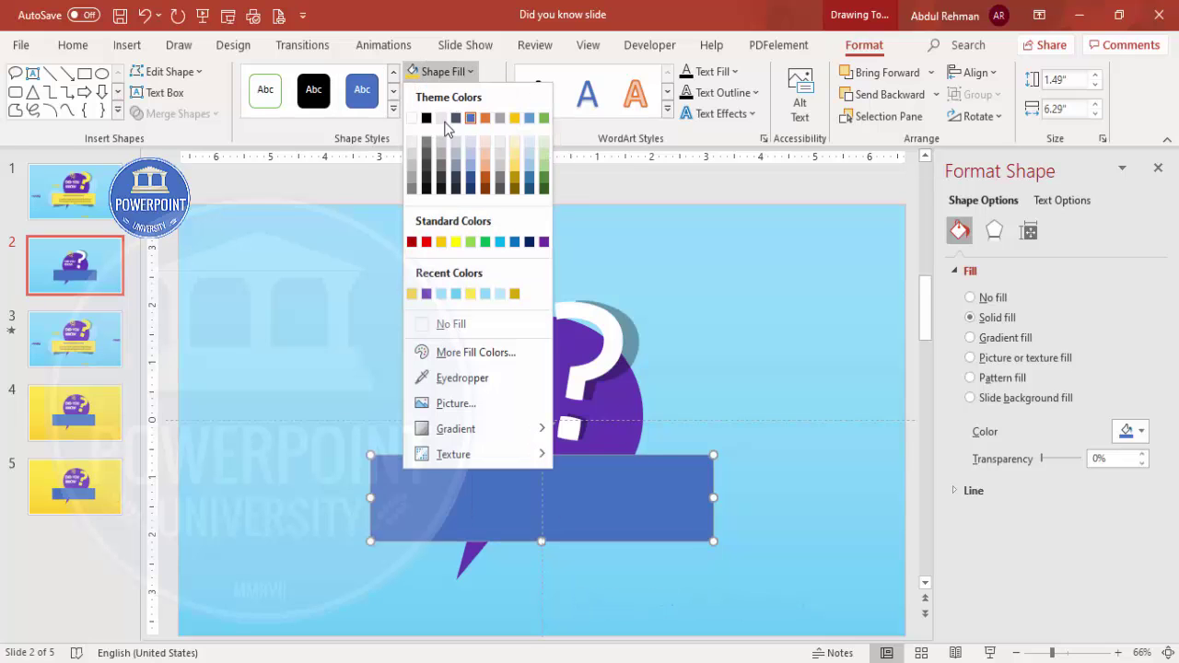
click(411, 294)
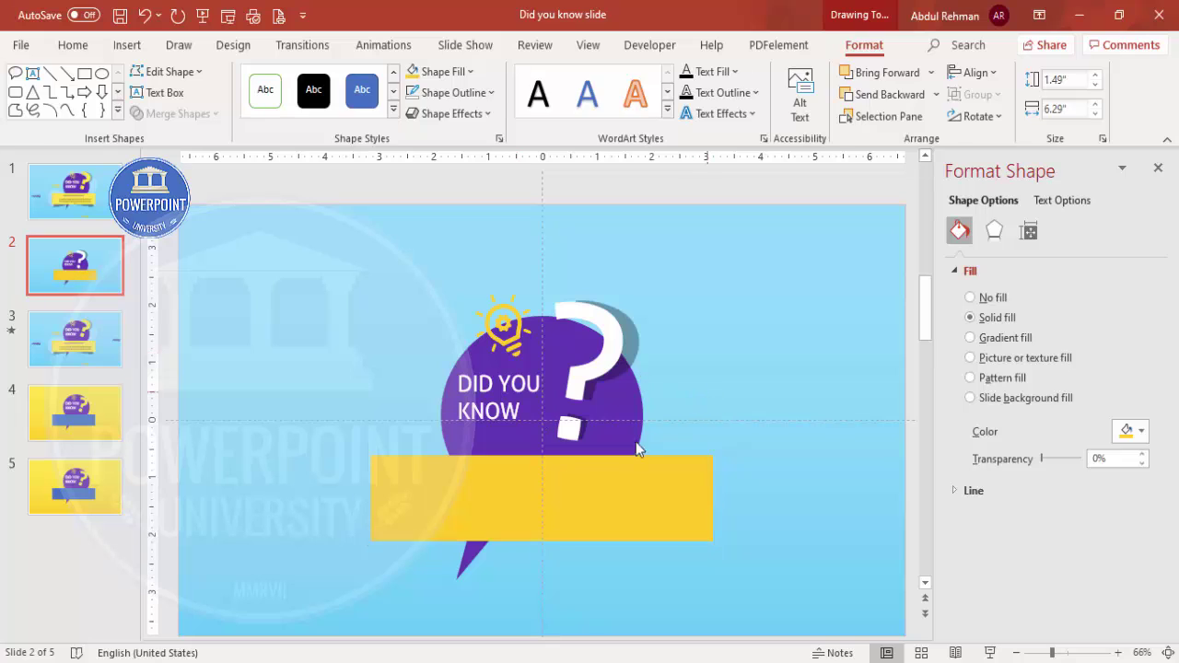
click(460, 557)
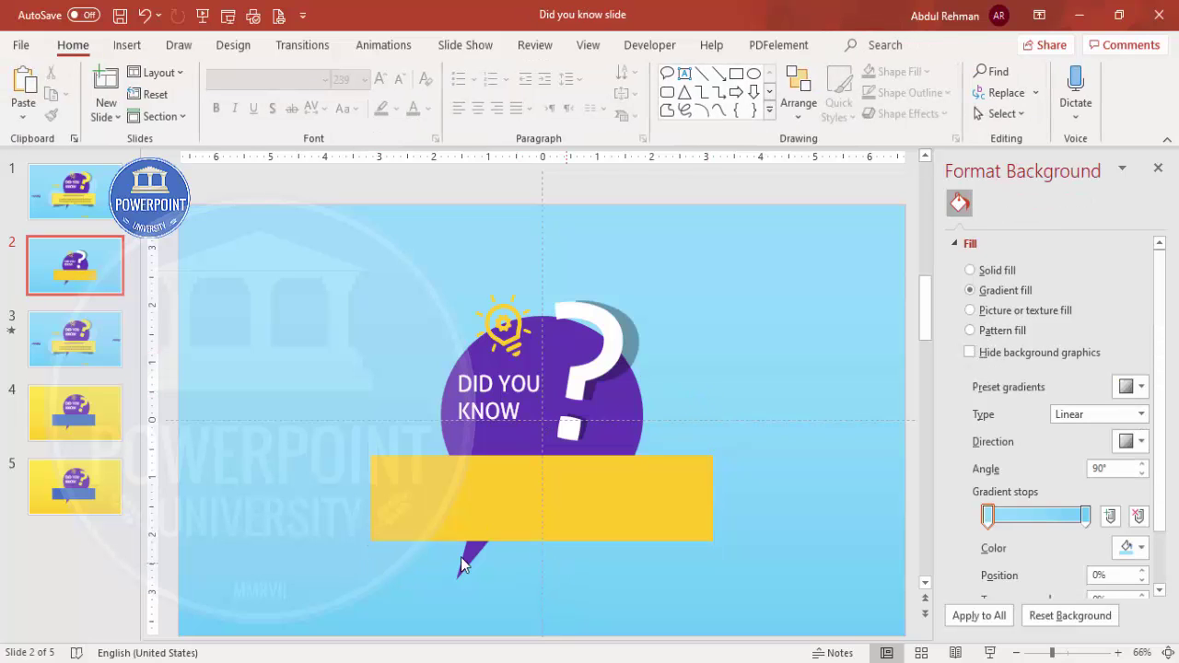
Step: Draw a black rectangle with no outline at 62% transparency
click(126, 51)
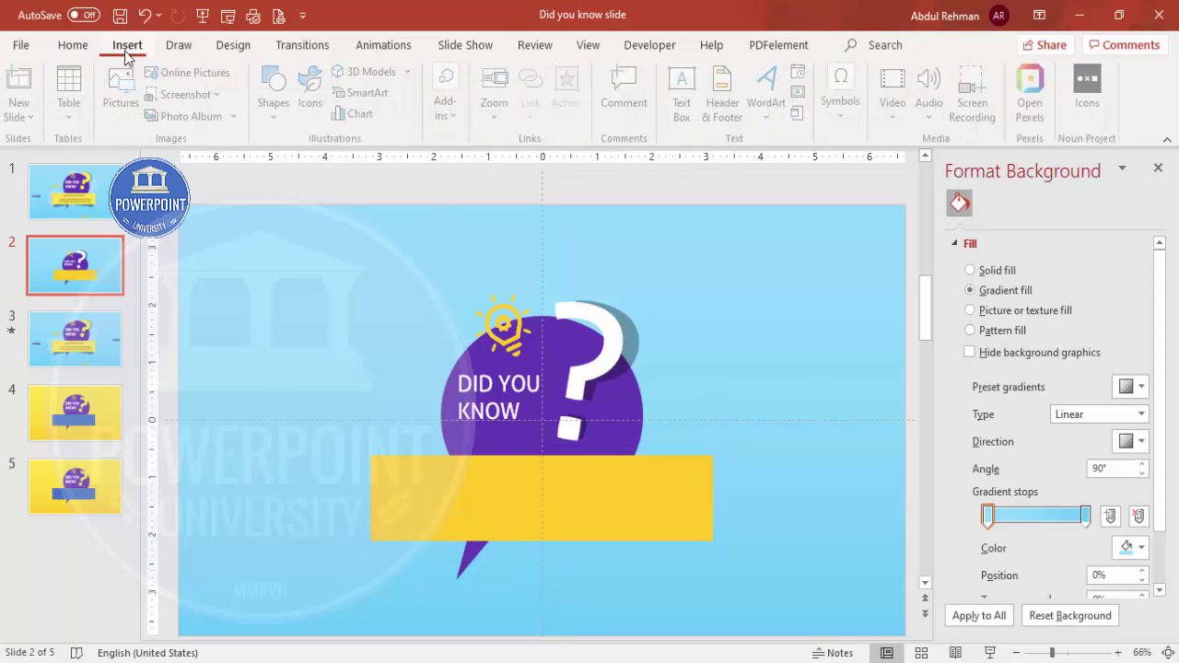
click(276, 92)
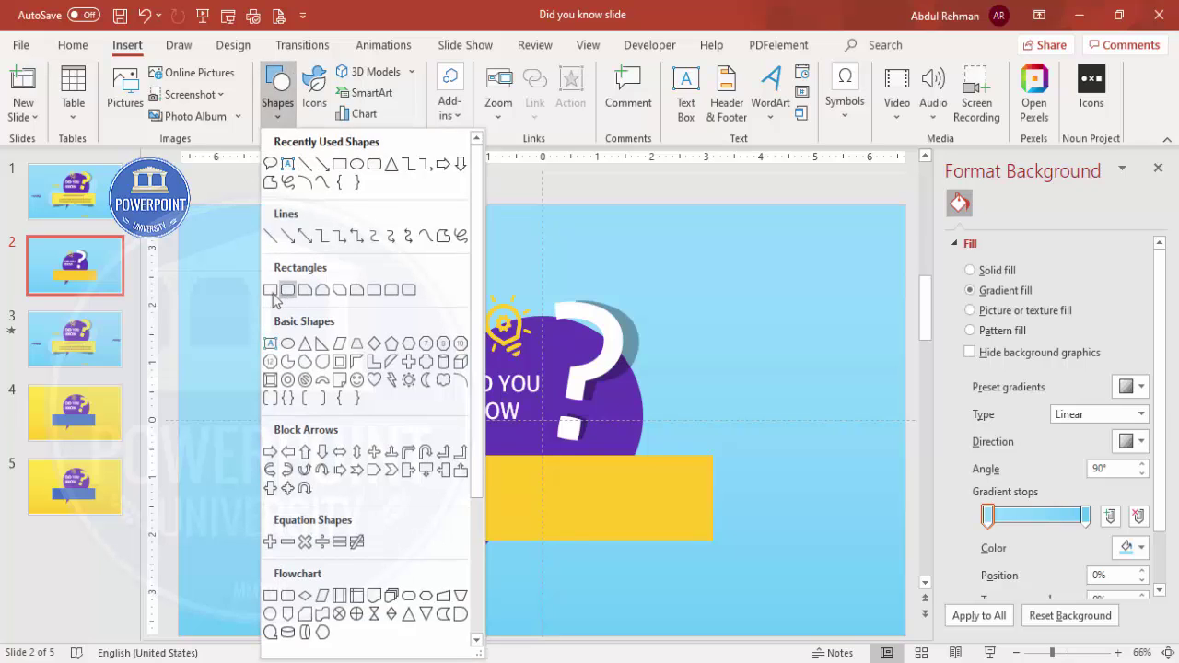
click(272, 291)
drag(263, 307, 400, 360)
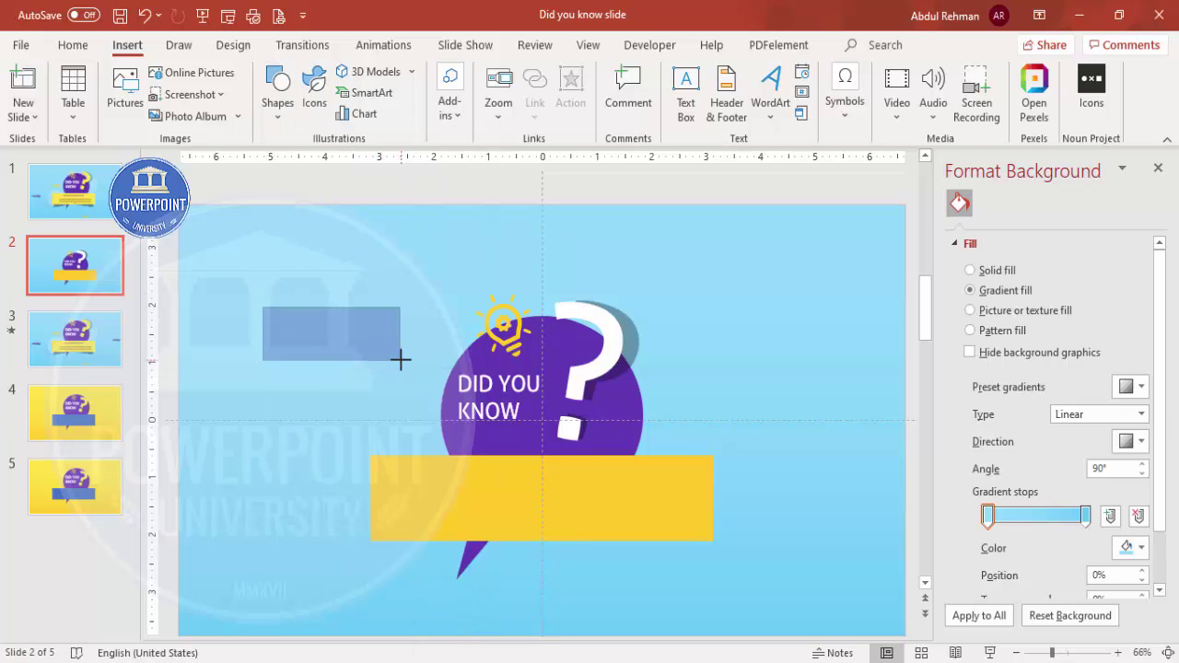
click(474, 92)
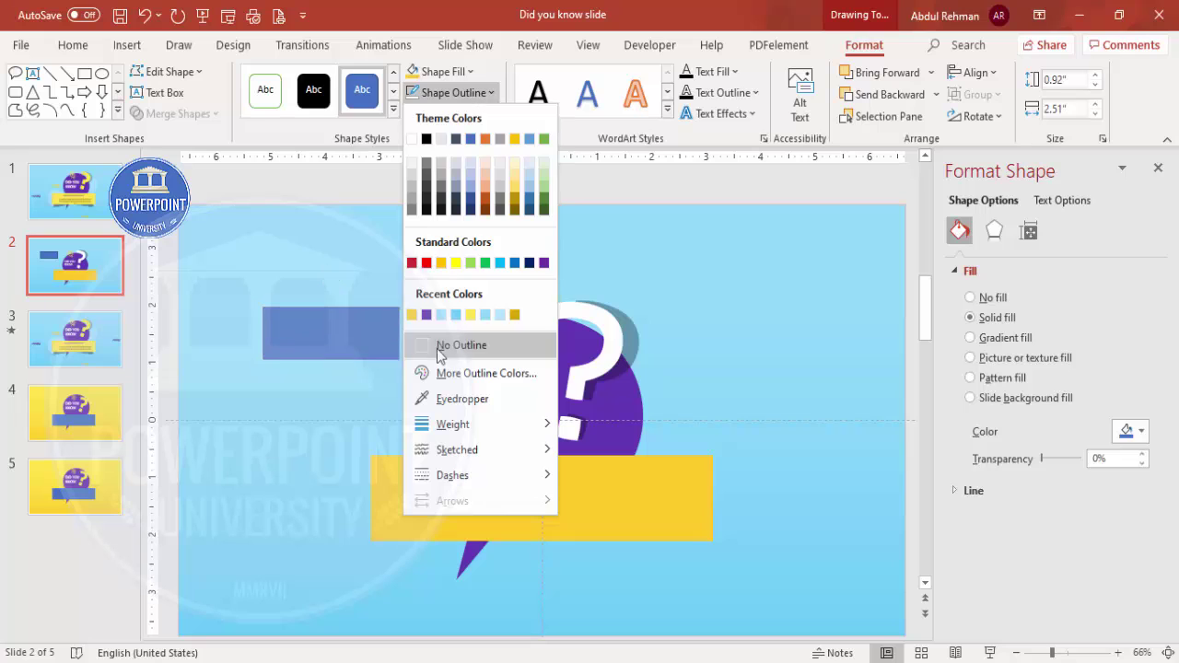
click(445, 352)
click(440, 71)
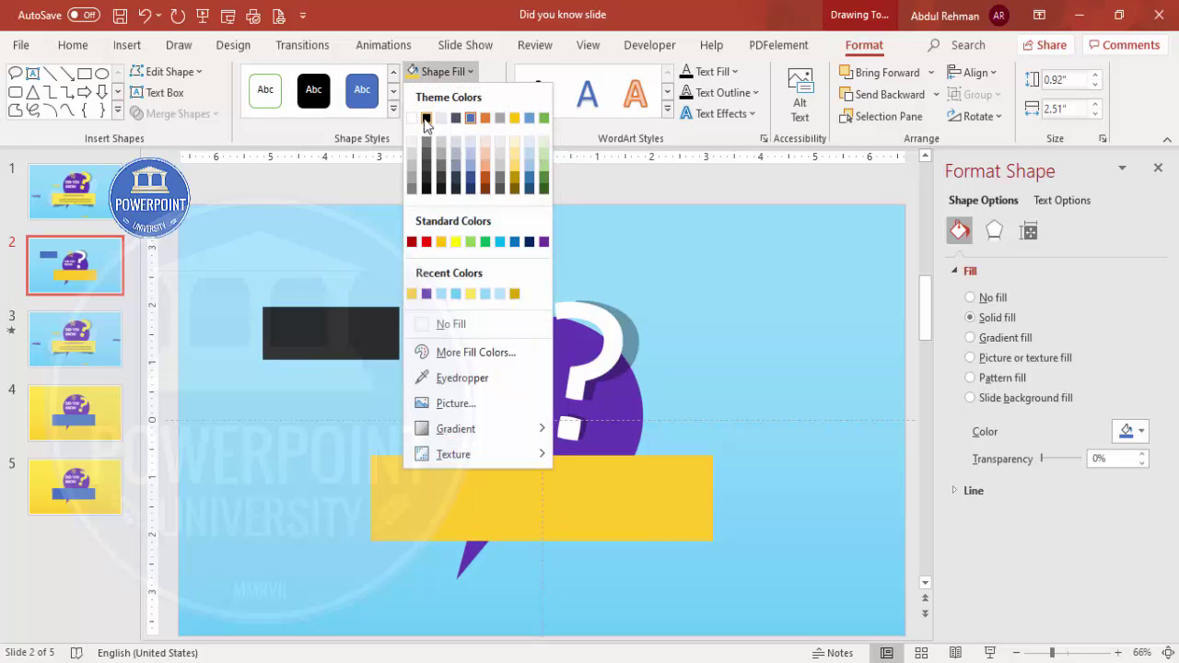
click(427, 138)
drag(1041, 459, 1065, 460)
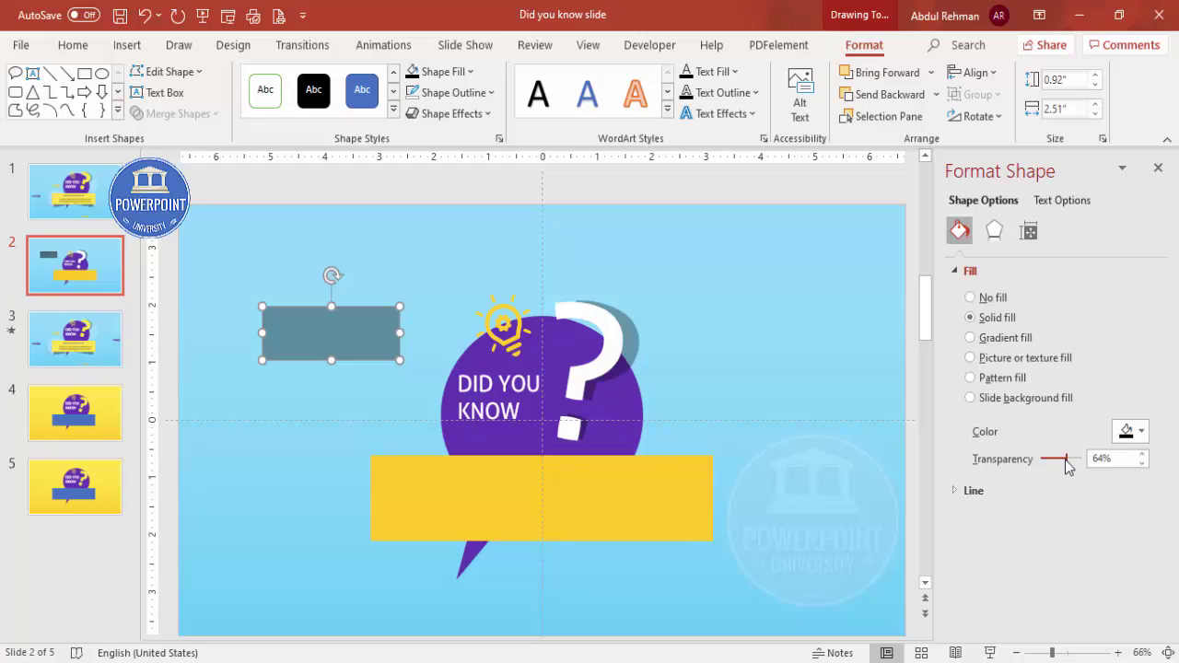
Step: Give the black rectangle 13 pt soft edges
click(993, 230)
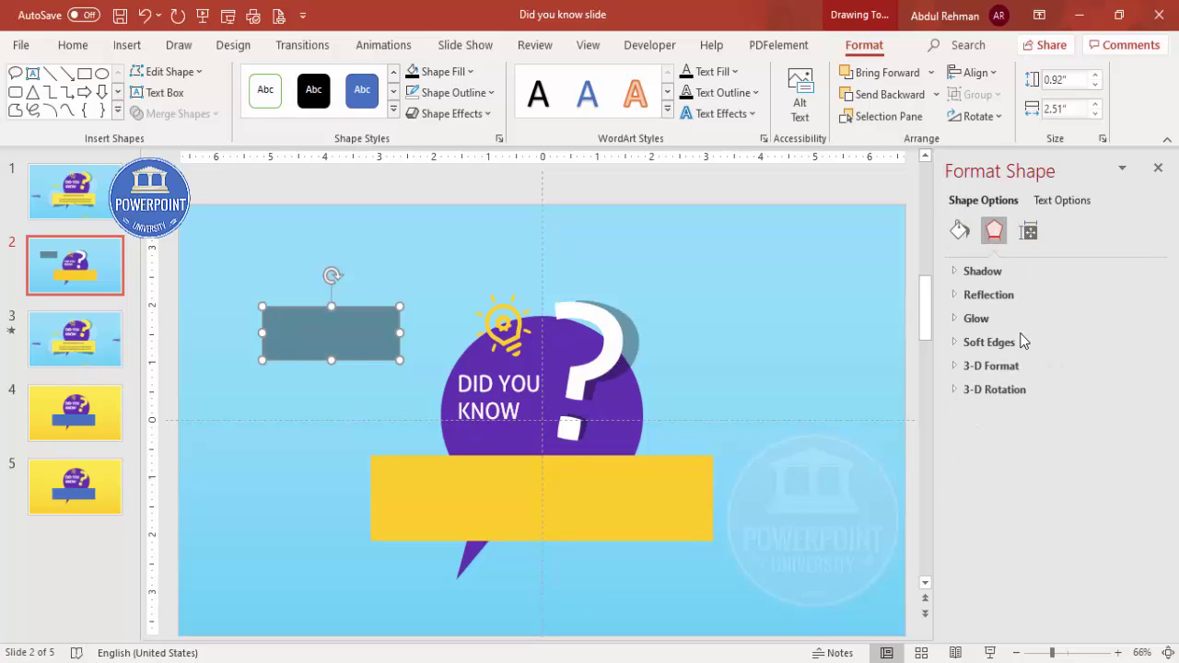
click(988, 342)
click(1142, 389)
click(1142, 389)
click(1141, 389)
click(1142, 389)
click(1142, 388)
click(1142, 389)
click(1142, 389)
click(1141, 389)
click(1142, 388)
click(1142, 388)
click(1142, 388)
Step: Tilt the soft shadow under the banner's lower left and send it behind the banner
drag(315, 326, 415, 532)
drag(429, 477, 417, 483)
drag(439, 528, 466, 523)
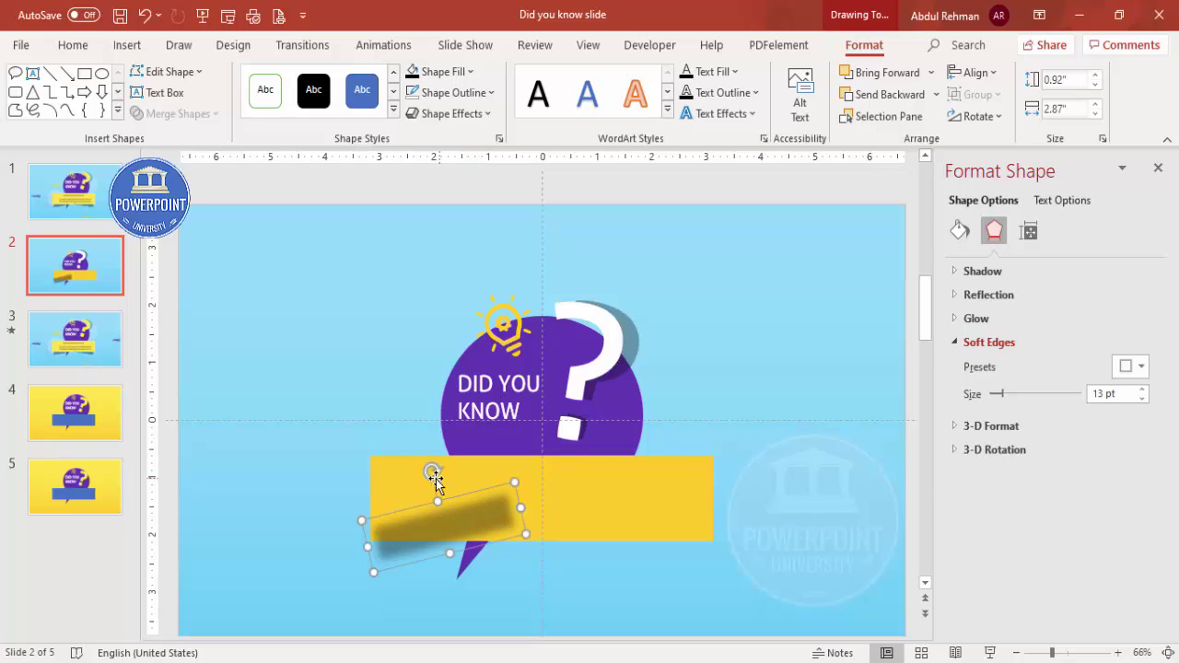
drag(433, 471, 439, 474)
drag(460, 521, 458, 524)
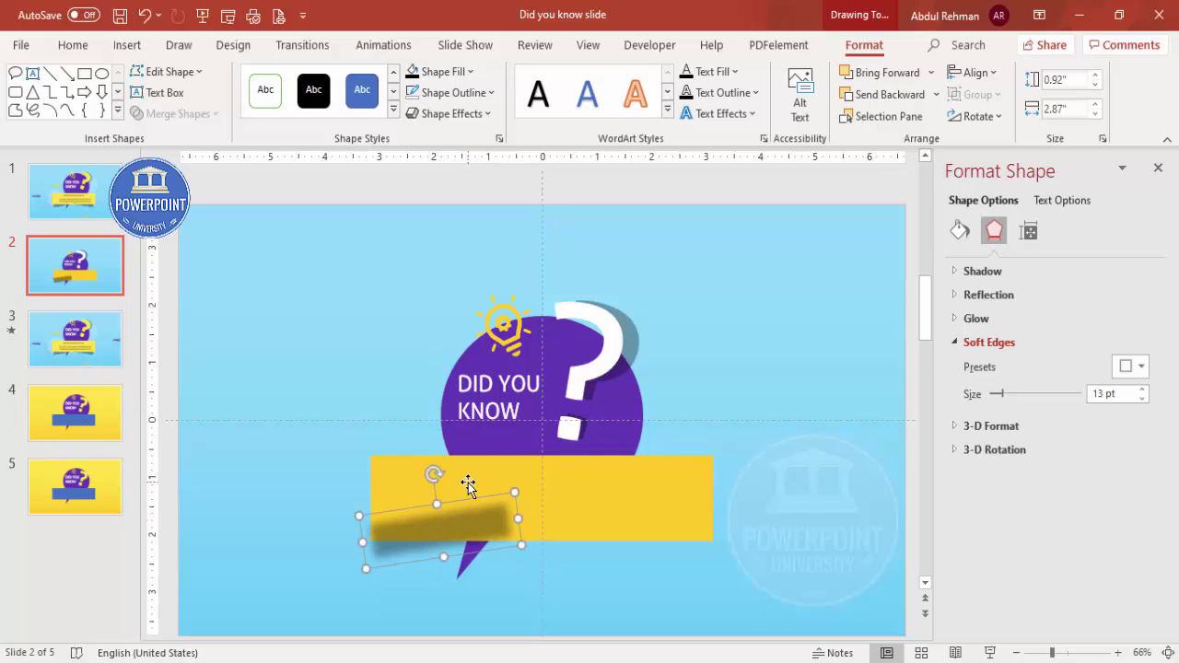
key(Right)
click(936, 94)
click(884, 117)
click(442, 509)
Step: Move the shadow under the banner's lower right, tilt it the other way, and send it behind
click(409, 551)
drag(409, 551, 552, 541)
drag(586, 470, 596, 477)
mouse_move(666, 552)
mouse_down()
mouse_move(653, 539)
mouse_move(673, 537)
mouse_up()
click(932, 95)
click(927, 119)
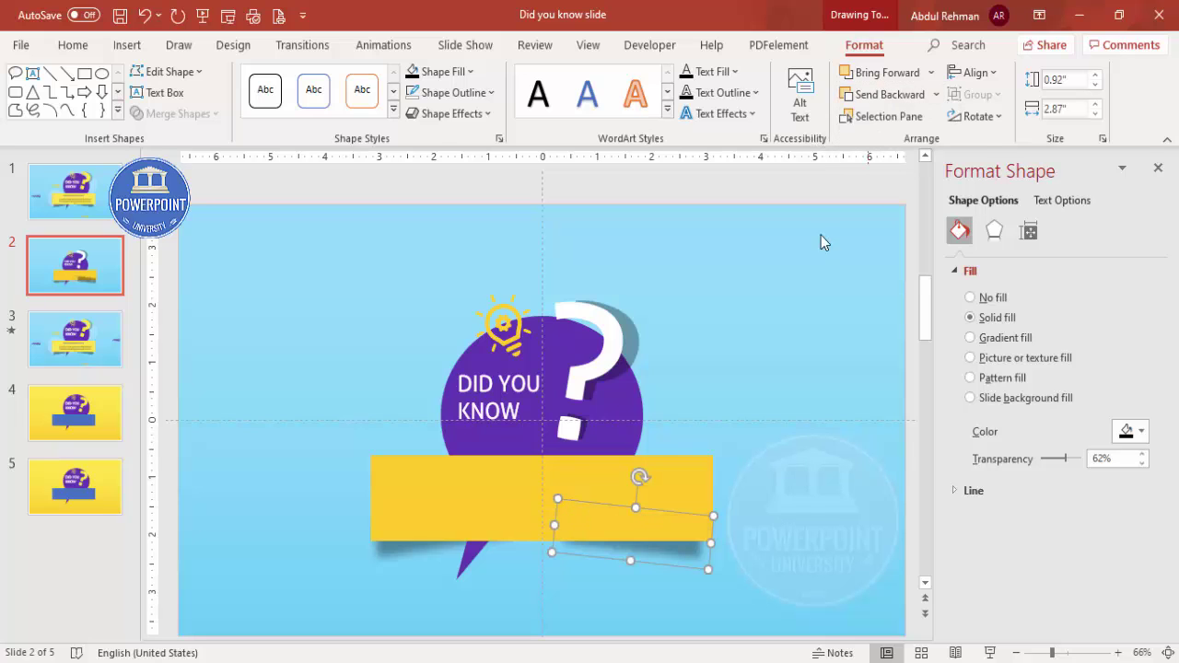
click(741, 352)
click(667, 549)
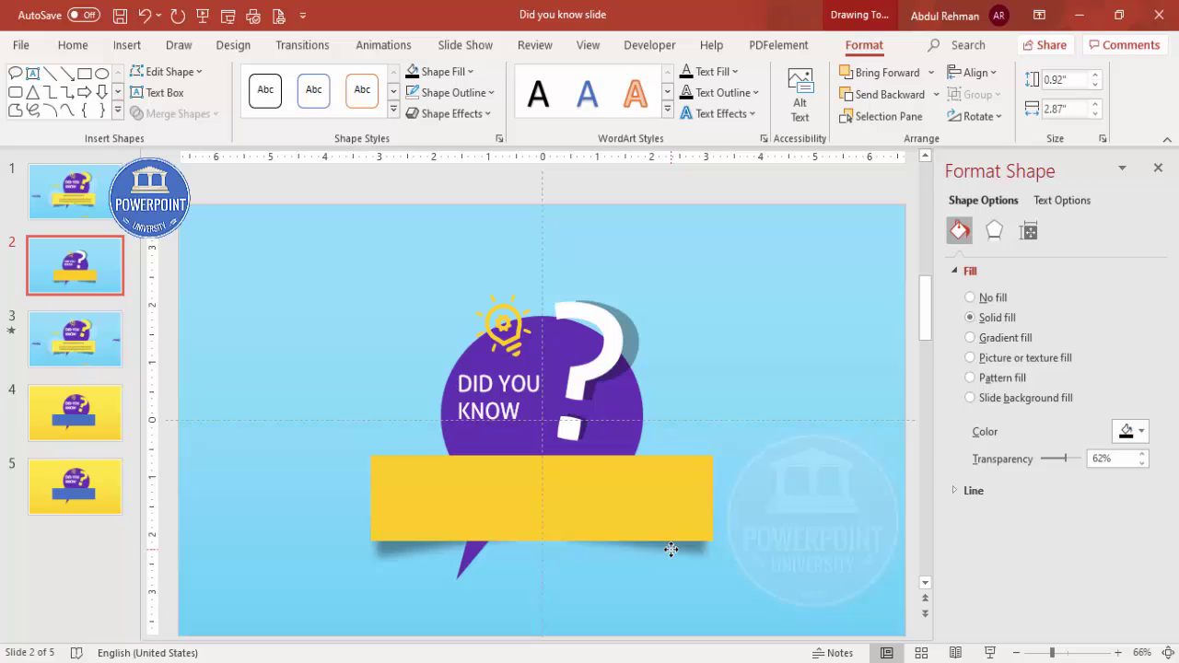
click(762, 433)
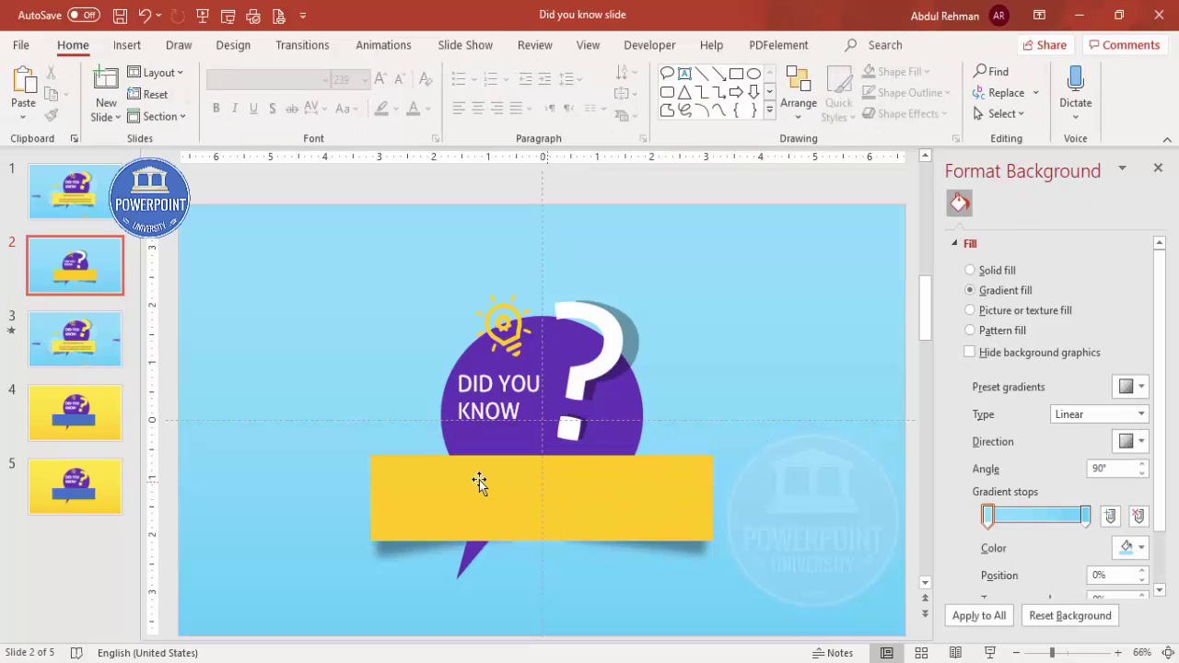
Step: Add a text box over the yellow banner filled with =lorem(1) placeholder text, widened to span it
click(123, 45)
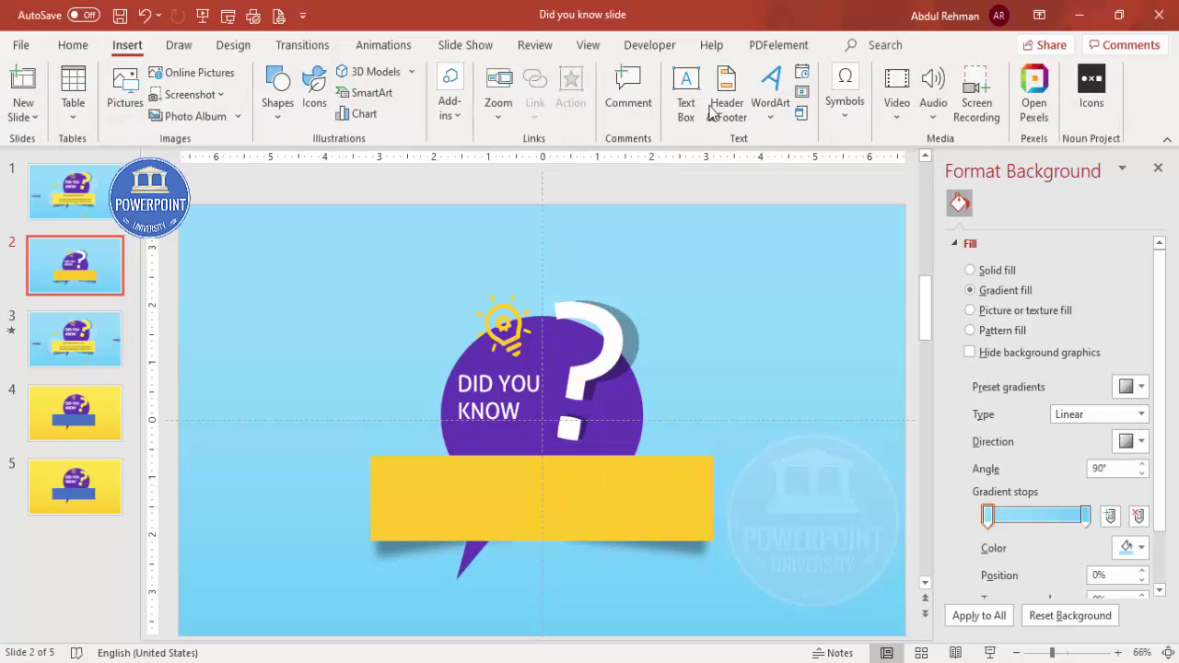
click(685, 101)
drag(423, 483, 687, 531)
text(=lorem(1))
key(Return)
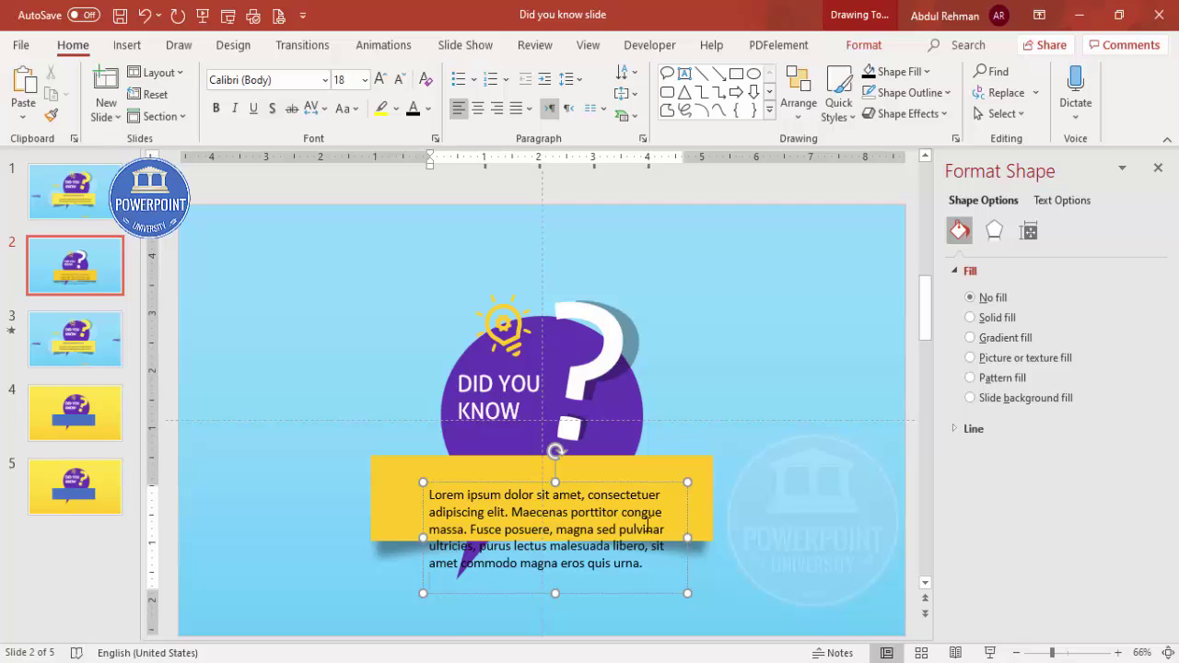
drag(615, 482, 582, 461)
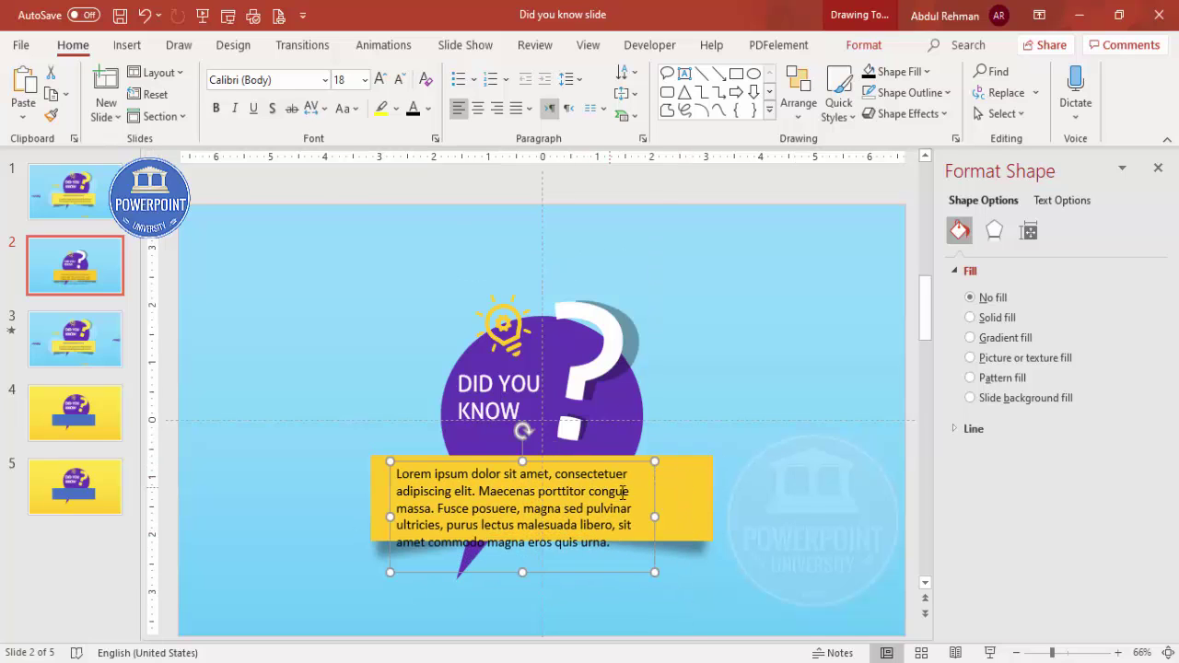
drag(661, 515, 706, 508)
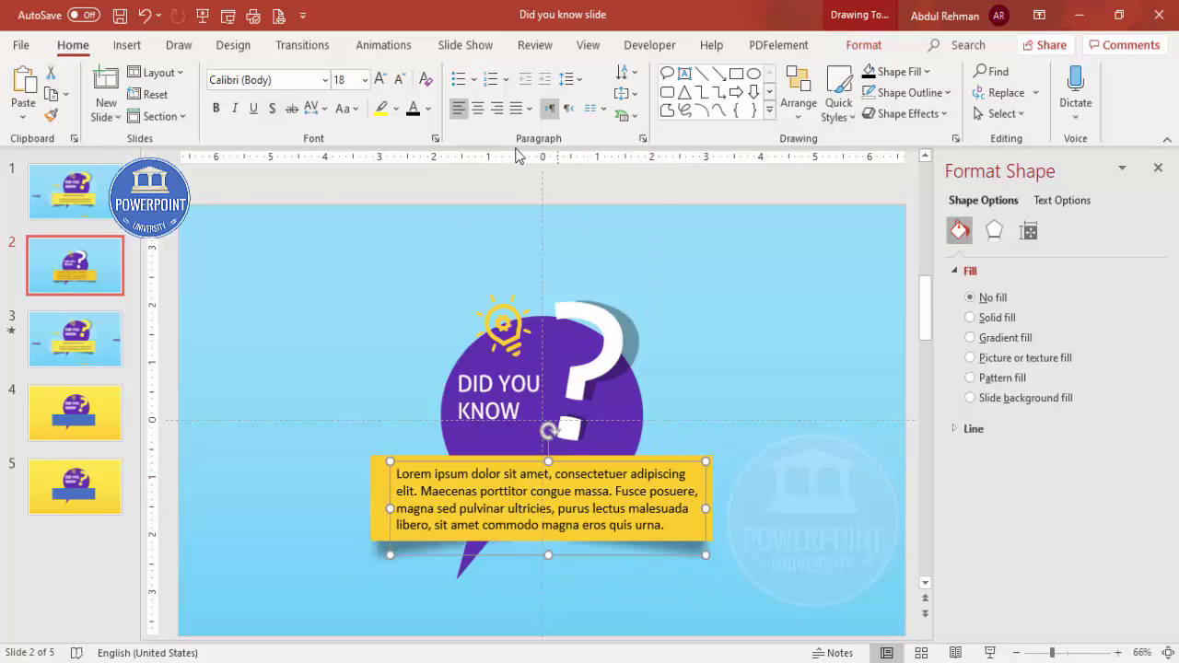
Step: Make the Lorem ipsum text white, 14 pt, and centre-aligned
click(428, 108)
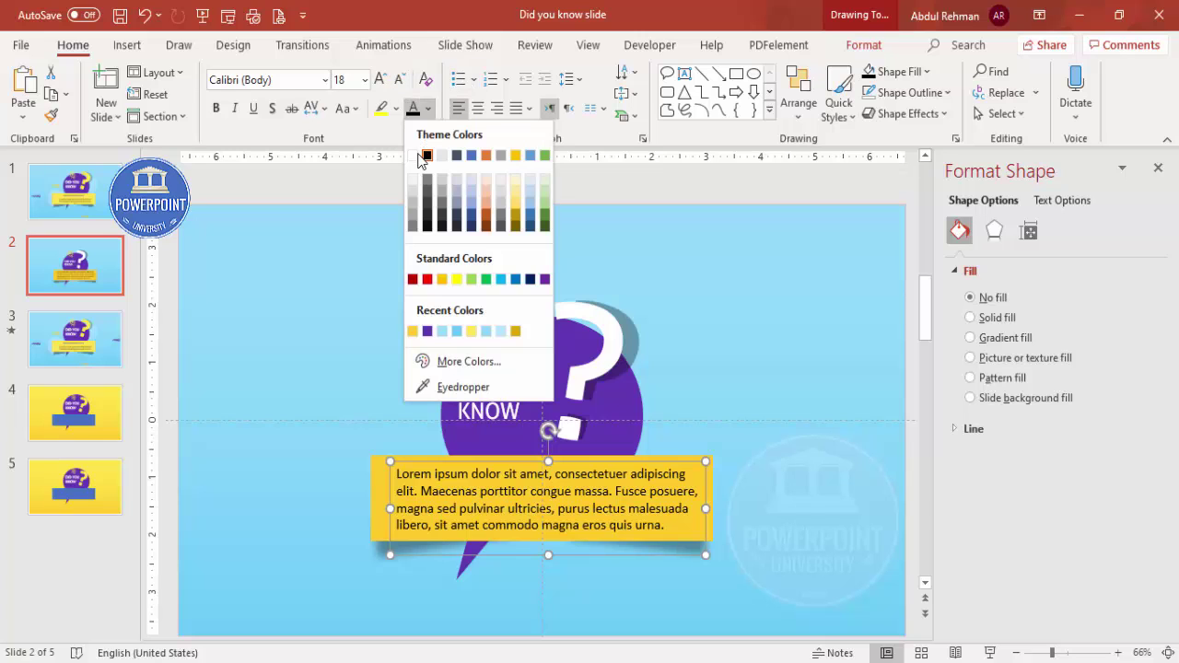
click(419, 158)
click(398, 79)
click(399, 80)
click(399, 79)
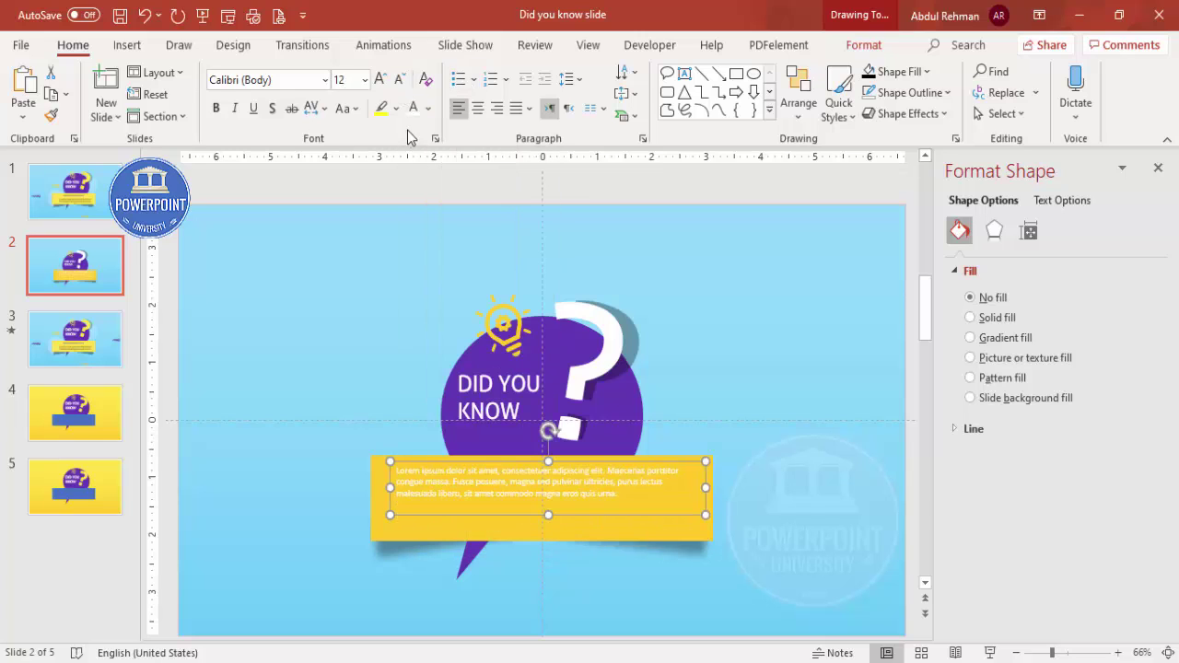
click(379, 80)
drag(623, 467, 582, 475)
click(477, 108)
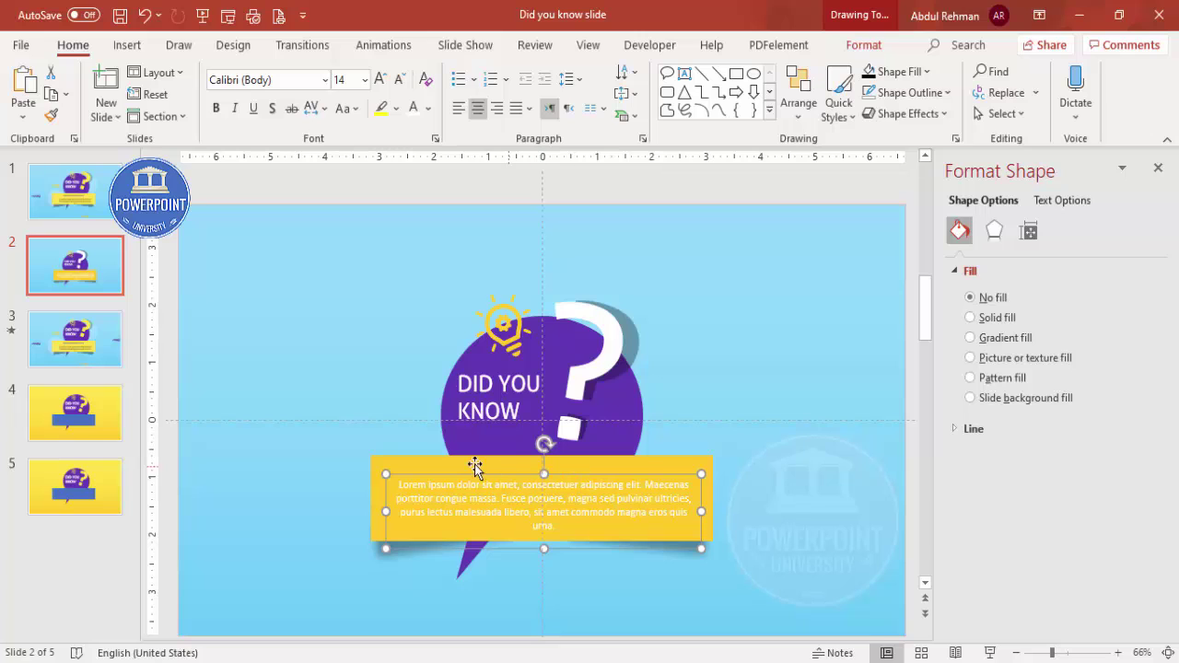
click(693, 384)
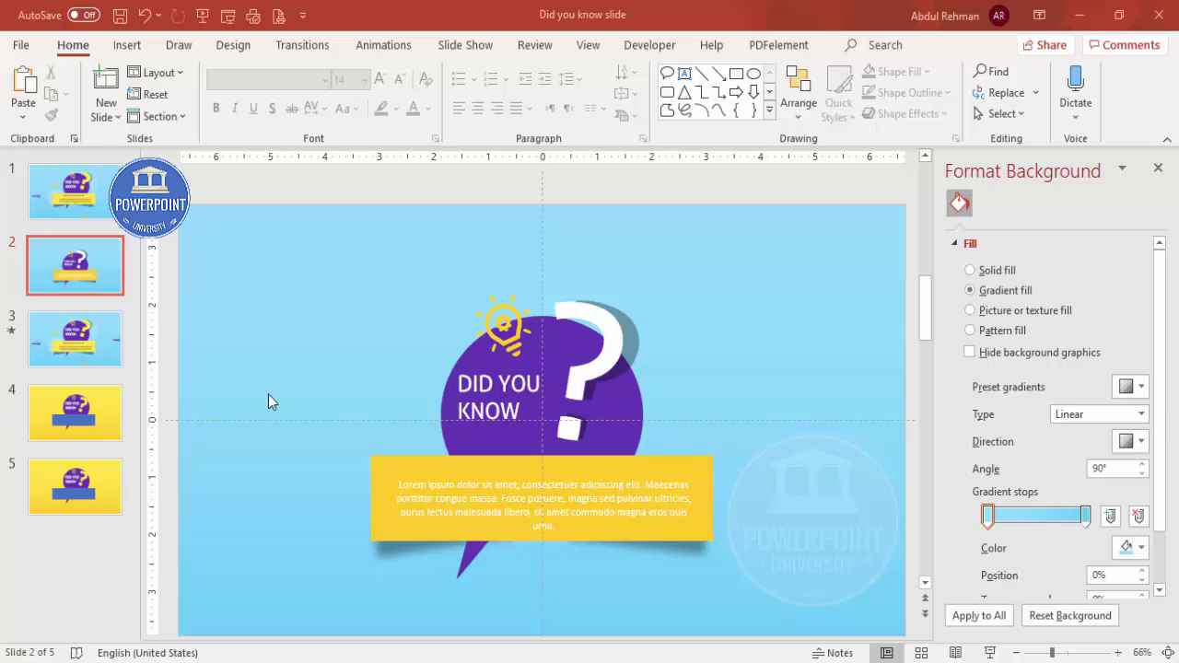
Step: Draw a circle with no outline to the left of the speech bubble
click(127, 46)
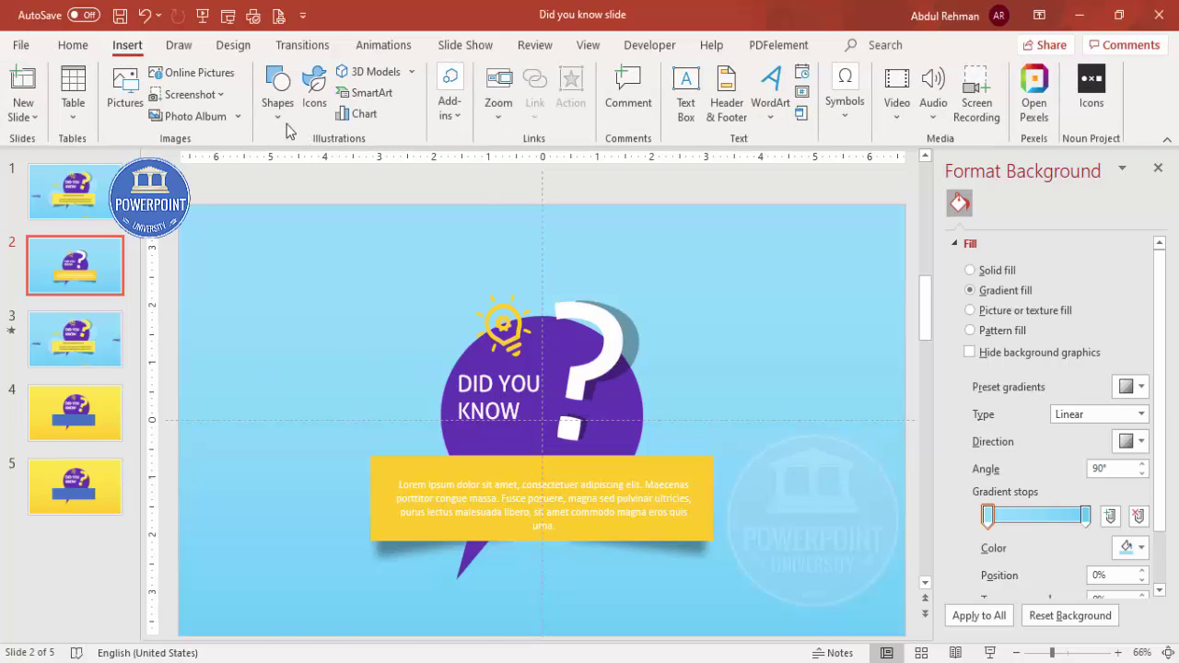
click(289, 127)
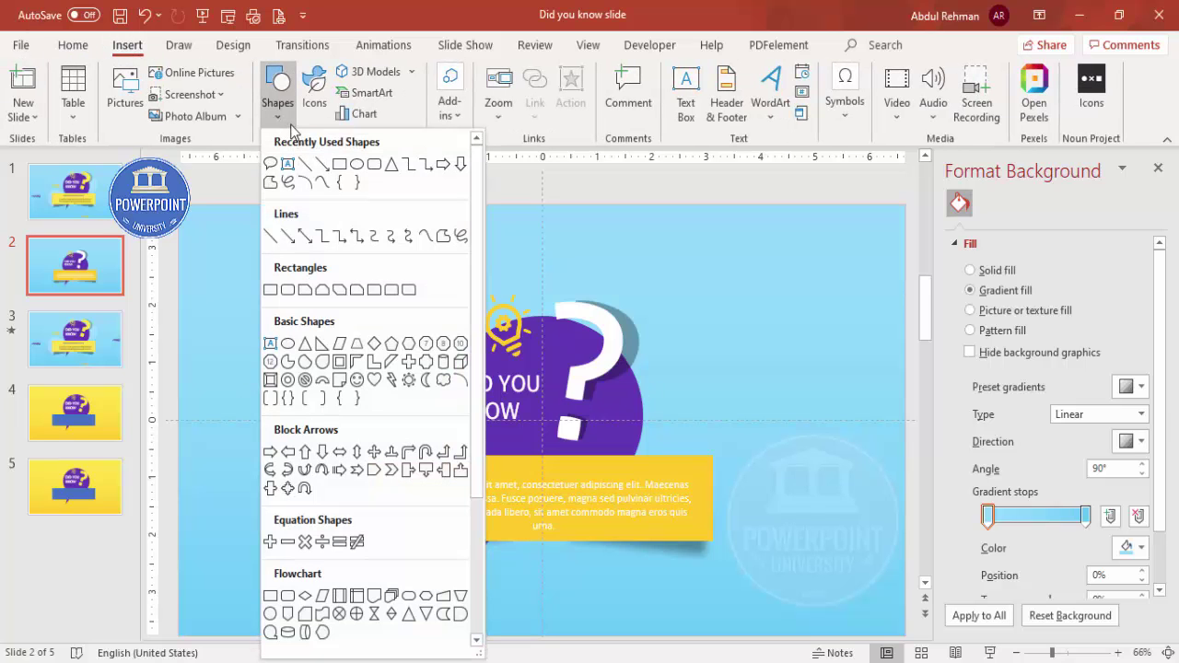
click(287, 344)
drag(236, 266, 363, 414)
click(451, 92)
click(447, 333)
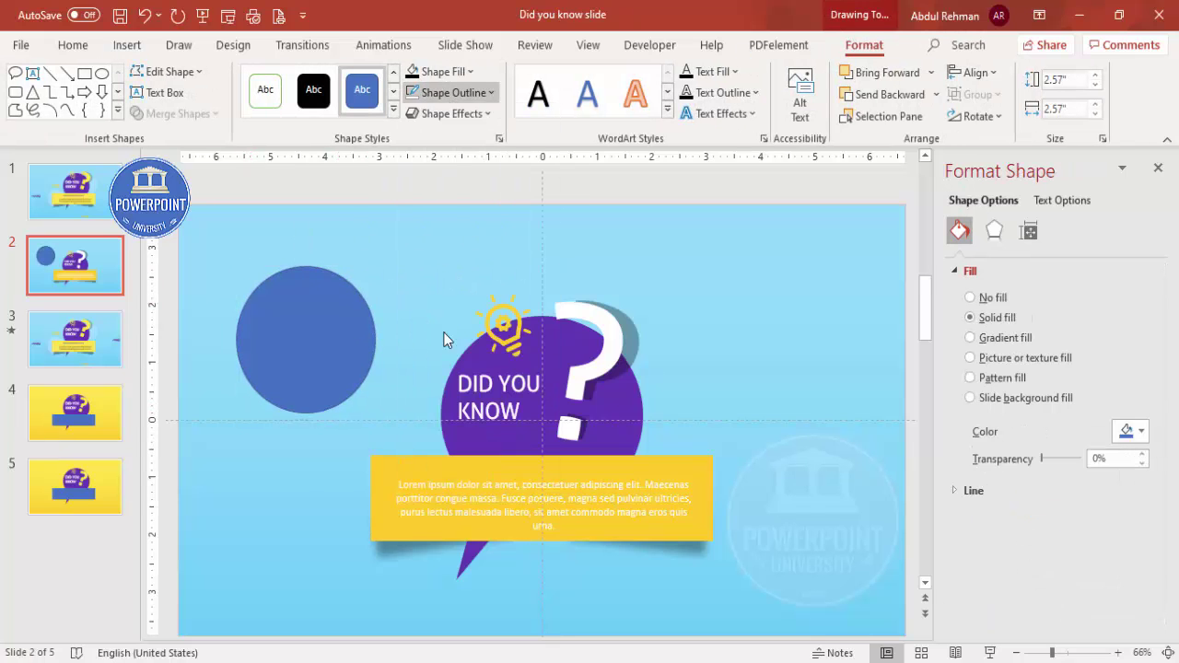
click(255, 215)
Step: Draw a thin vertical bar, duplicate it into ten, and select bars and circle for Merge Shapes
click(127, 45)
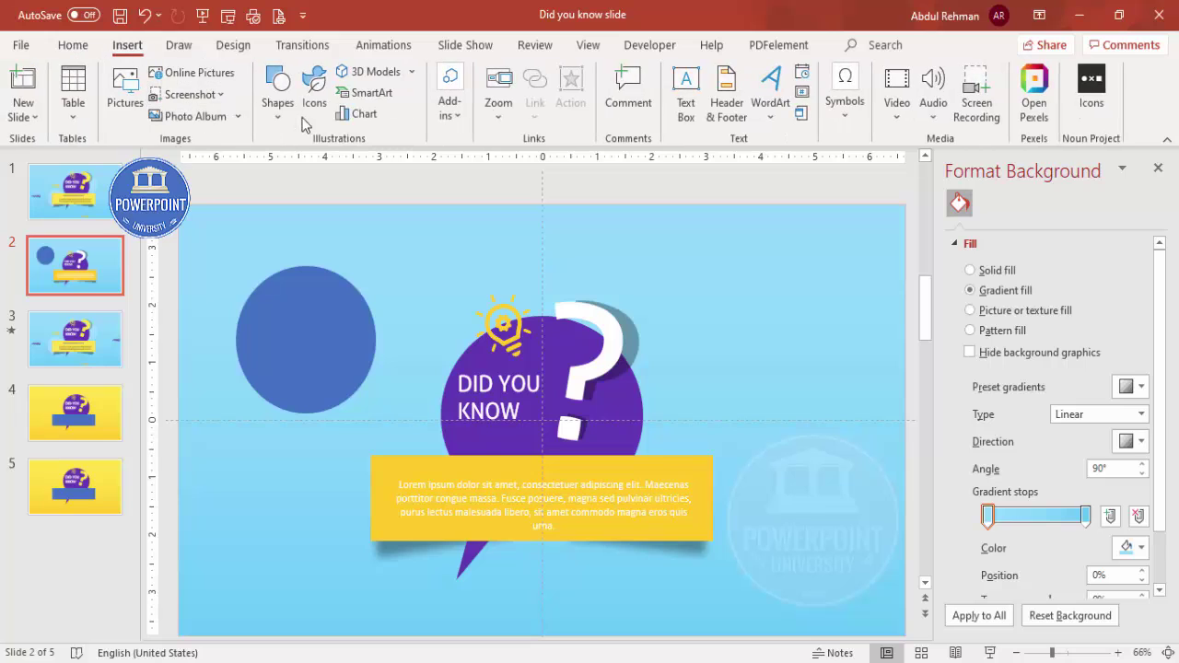
click(276, 97)
click(270, 291)
drag(258, 244, 259, 472)
mouse_move(257, 418)
mouse_down()
mouse_move(249, 411)
mouse_move(262, 402)
mouse_up()
key(ctrl+d)
key(ctrl+d)
key(ctrl+d)
key(ctrl+d)
key(ctrl+d)
key(ctrl+d)
key(ctrl+d)
key(ctrl+d)
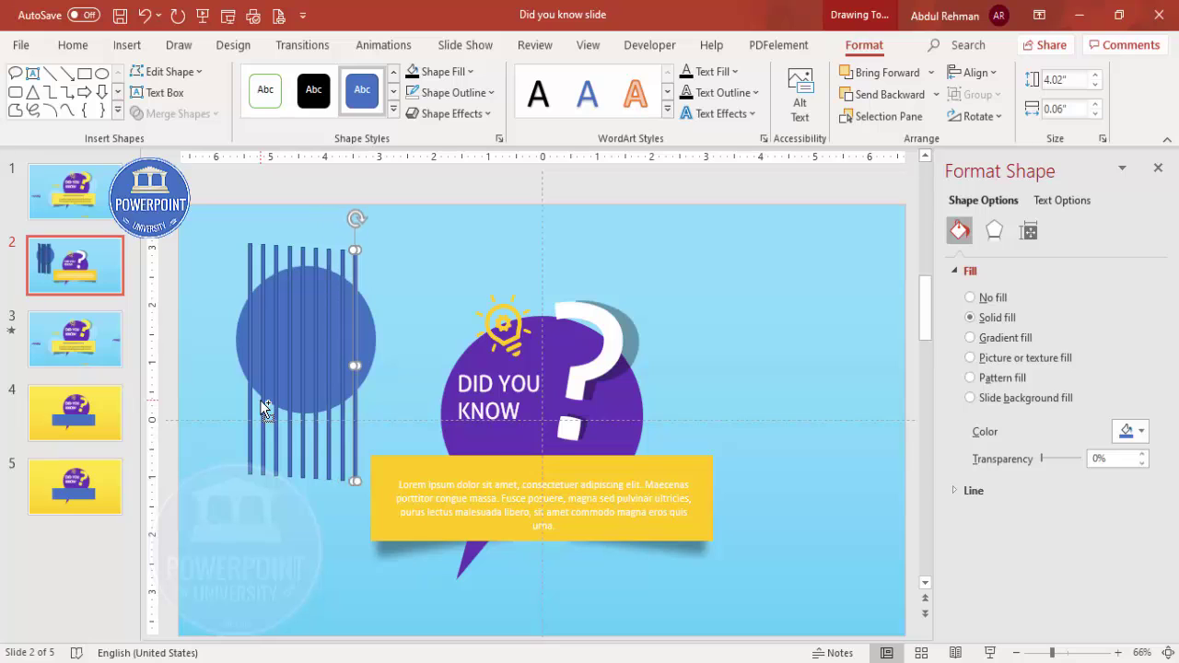
click(230, 240)
drag(200, 226, 400, 512)
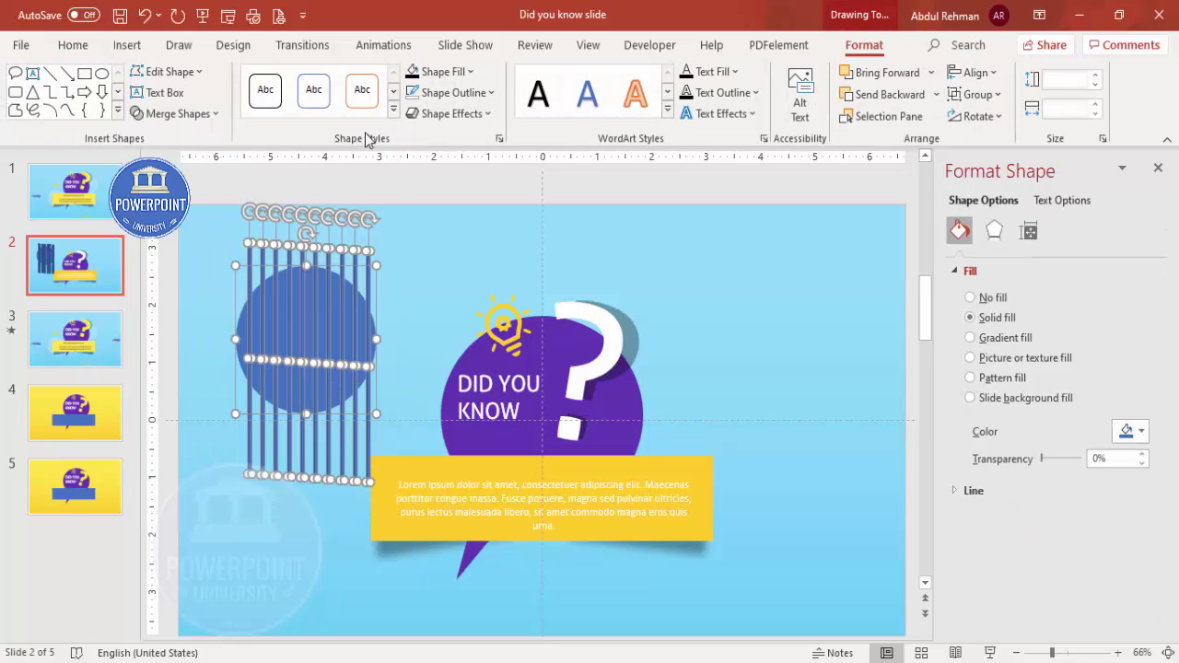
click(178, 113)
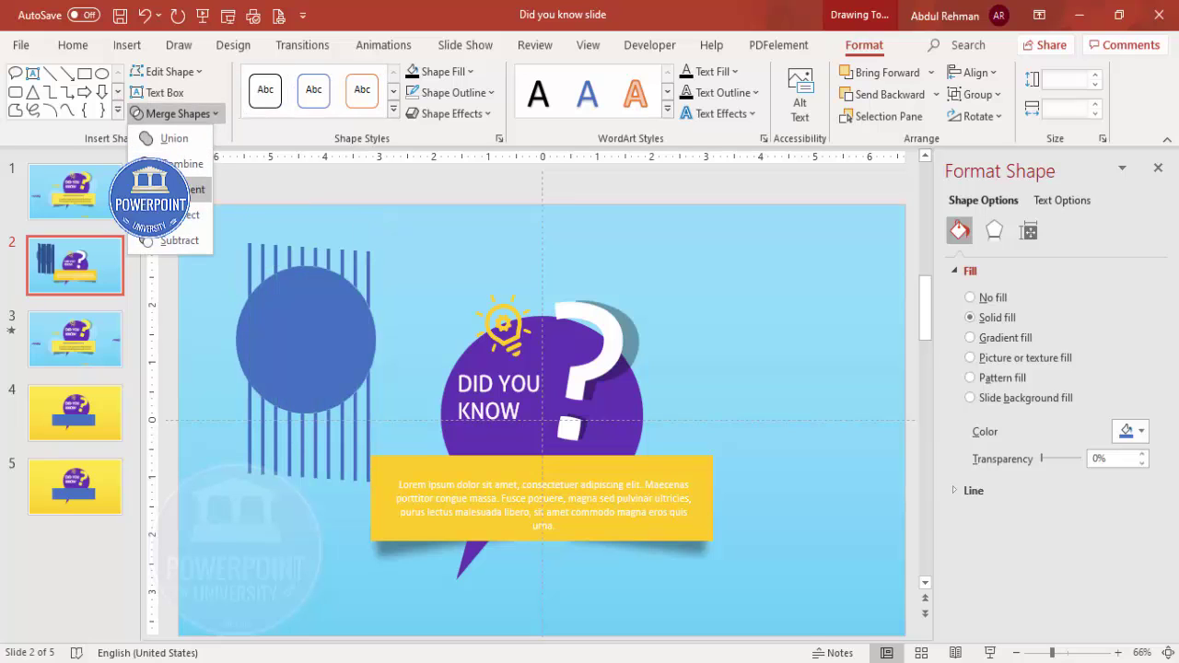
Step: Fragment the lines and circle, then delete the first stray line pieces on the left
click(181, 189)
click(217, 258)
drag(244, 313, 259, 221)
key(Delete)
key(Delete)
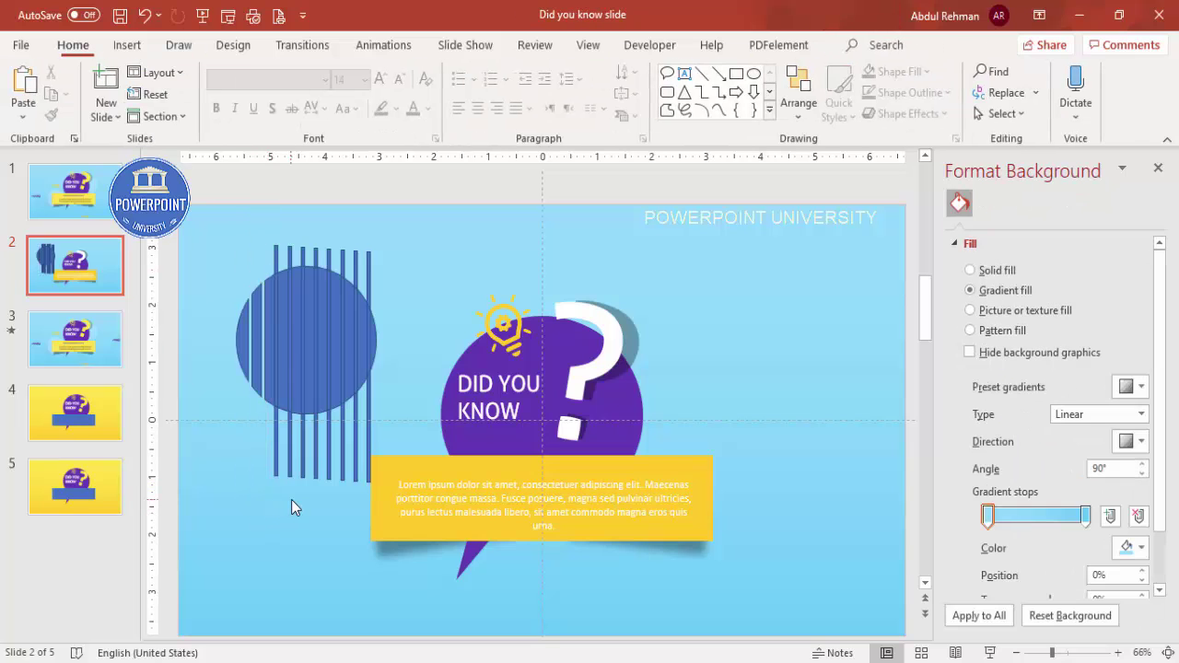
drag(282, 494, 269, 212)
Step: Delete the next leftover line pieces above and below the circle
key(Delete)
drag(297, 493, 287, 211)
key(Delete)
drag(299, 493, 283, 289)
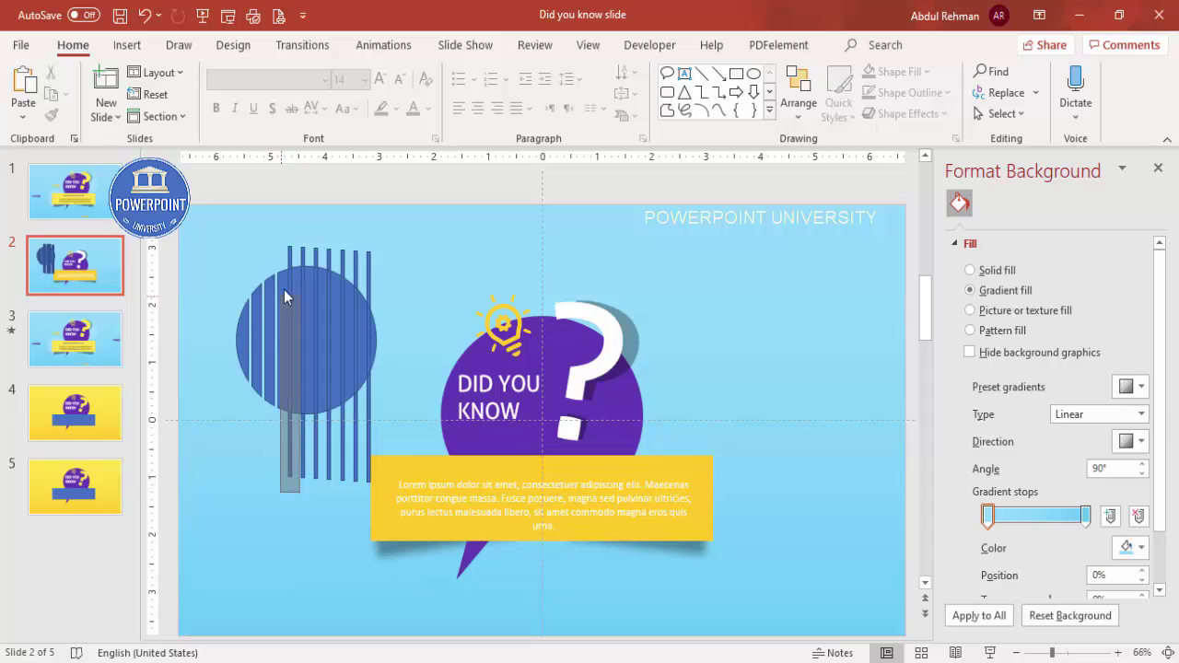
drag(286, 233, 302, 244)
key(Delete)
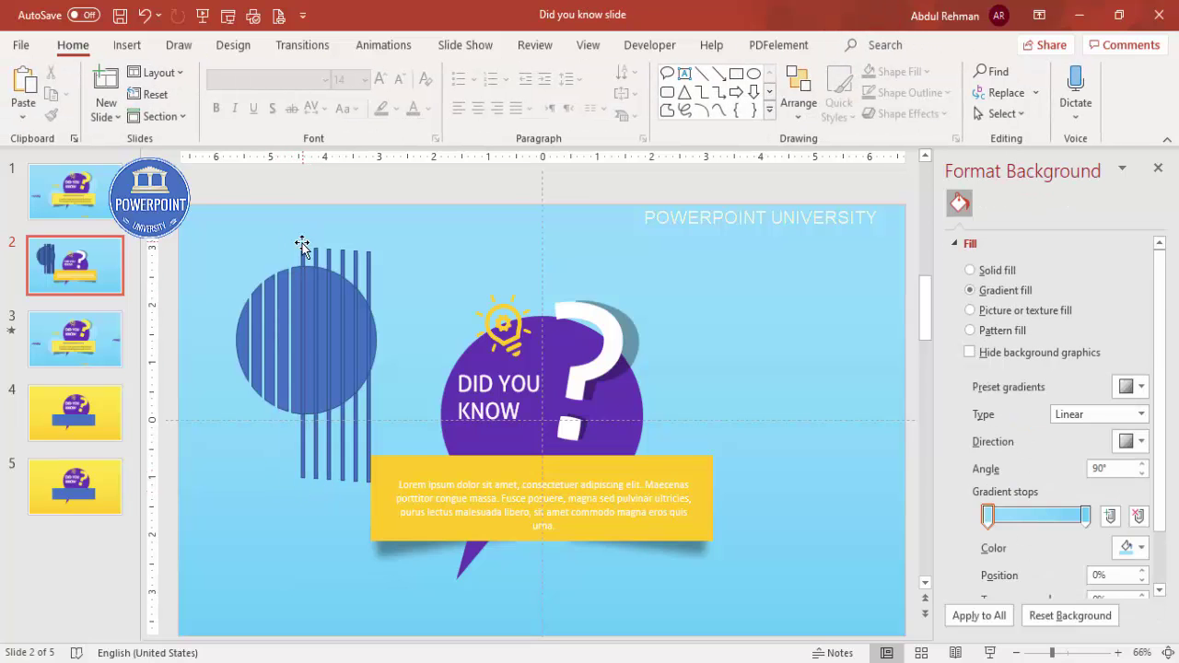
drag(302, 341, 312, 497)
key(Delete)
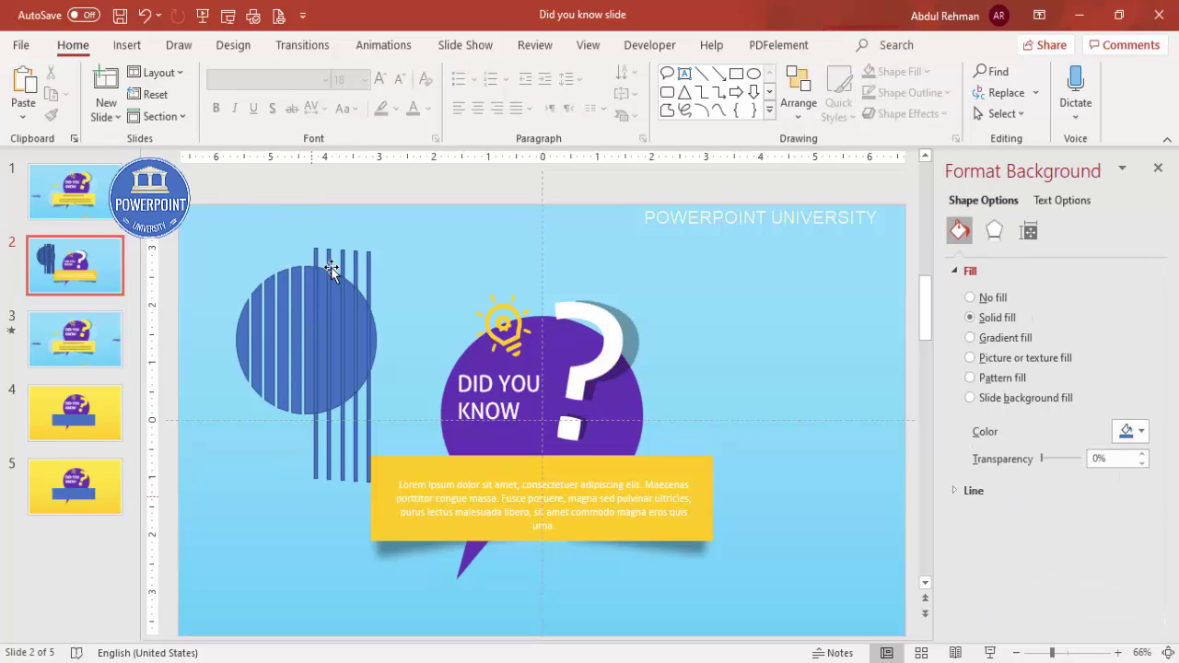
drag(312, 227, 338, 494)
key(Delete)
Step: Delete the last stray line pieces and select all the stripes inside the circle
click(325, 227)
key(Delete)
drag(331, 230, 352, 505)
key(Delete)
drag(349, 238, 365, 495)
drag(361, 223, 375, 492)
key(Delete)
drag(397, 249, 189, 448)
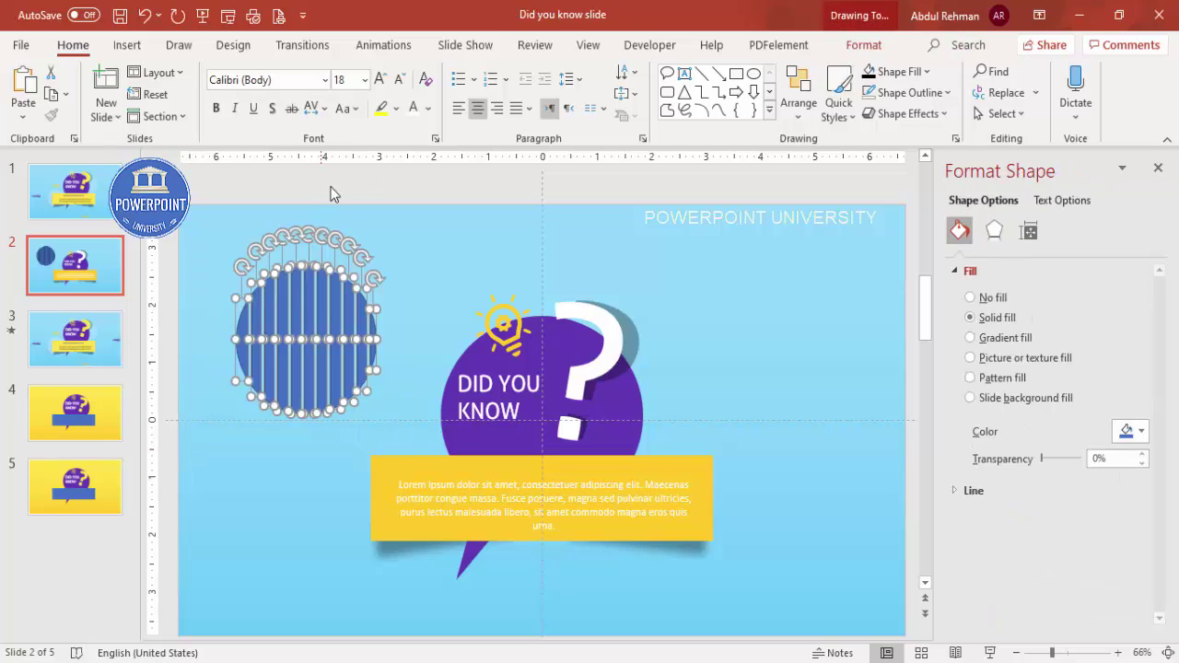
Step: Remove the stripes' outline, fill them white and group them into one object
click(862, 46)
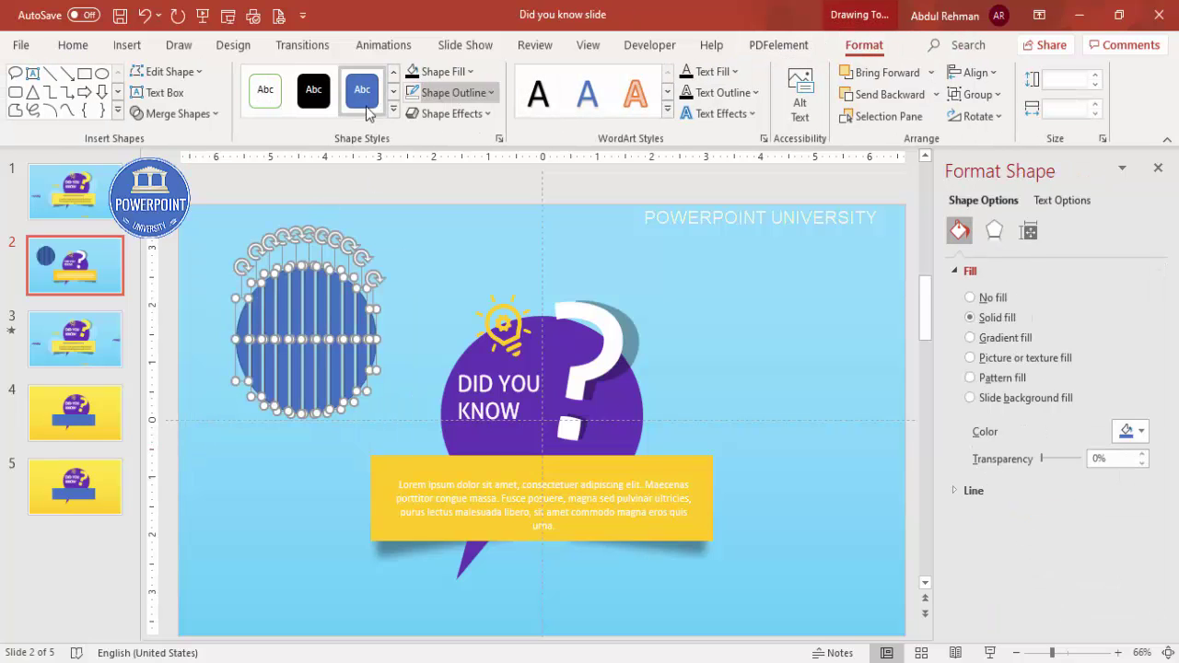
click(452, 92)
click(456, 346)
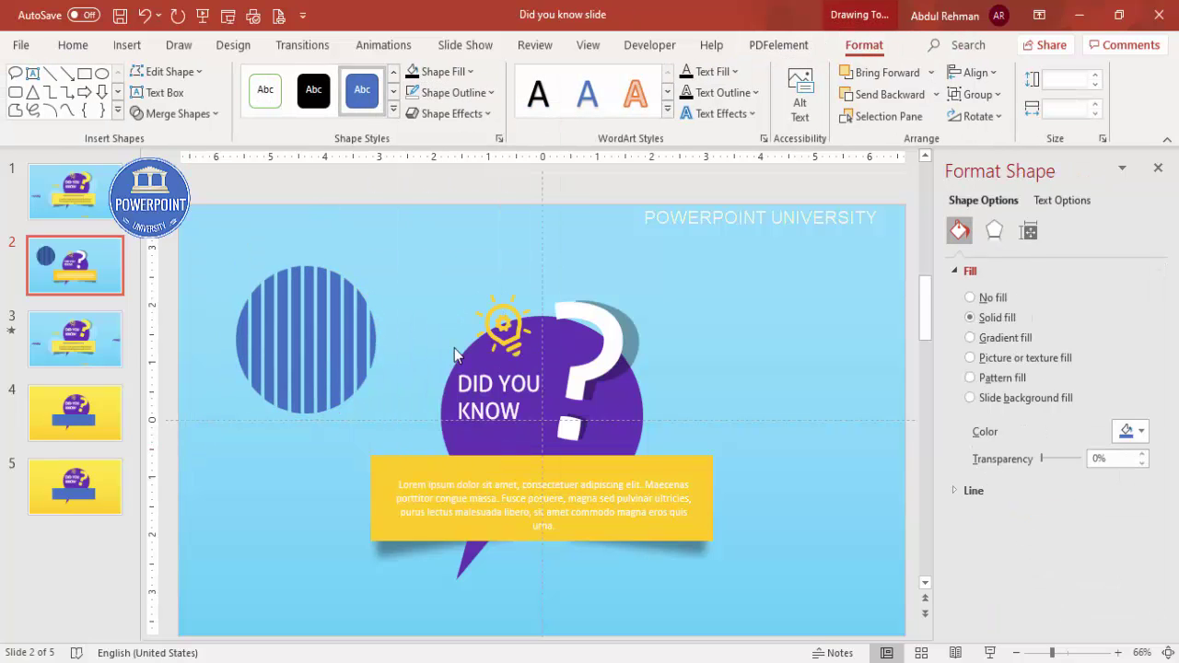
click(438, 72)
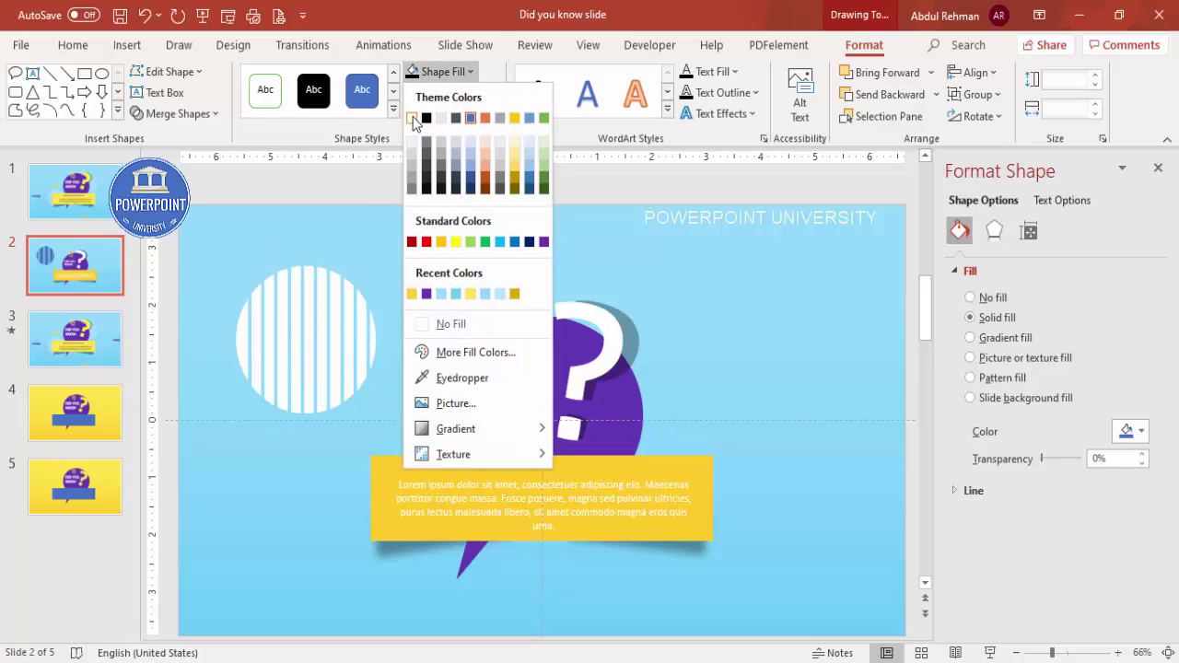
click(413, 119)
key(ctrl+g)
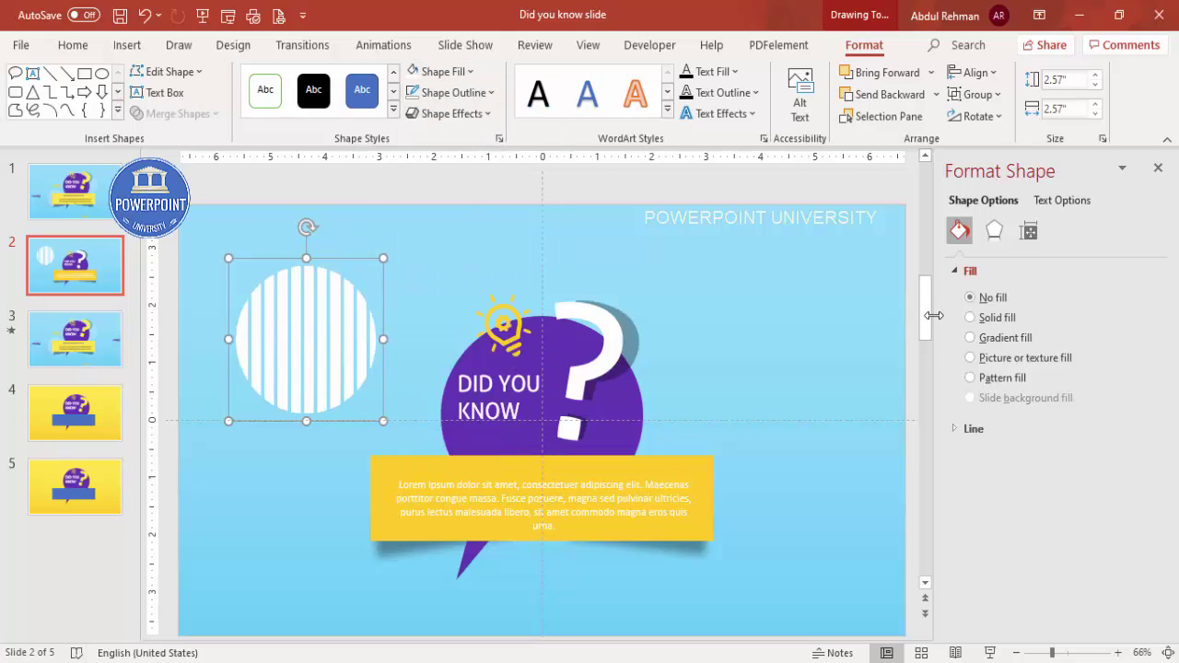
Step: Make the striped circle 68% transparent, tilt it, and place it behind the purple bubble
click(995, 318)
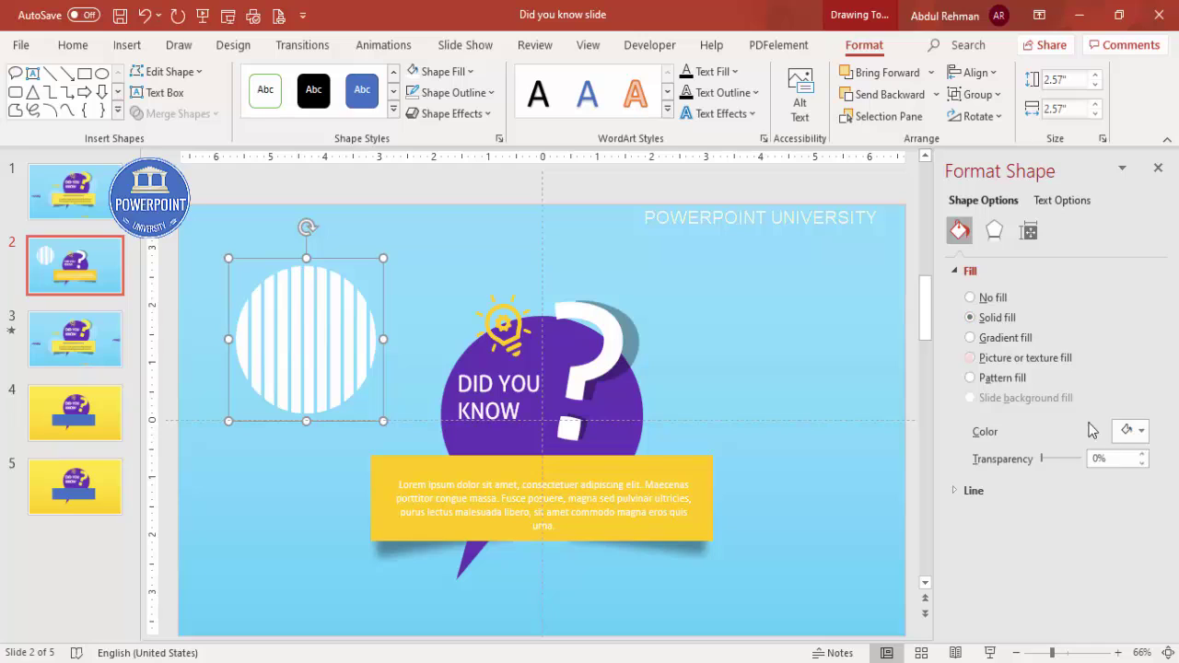
drag(1042, 458, 1068, 460)
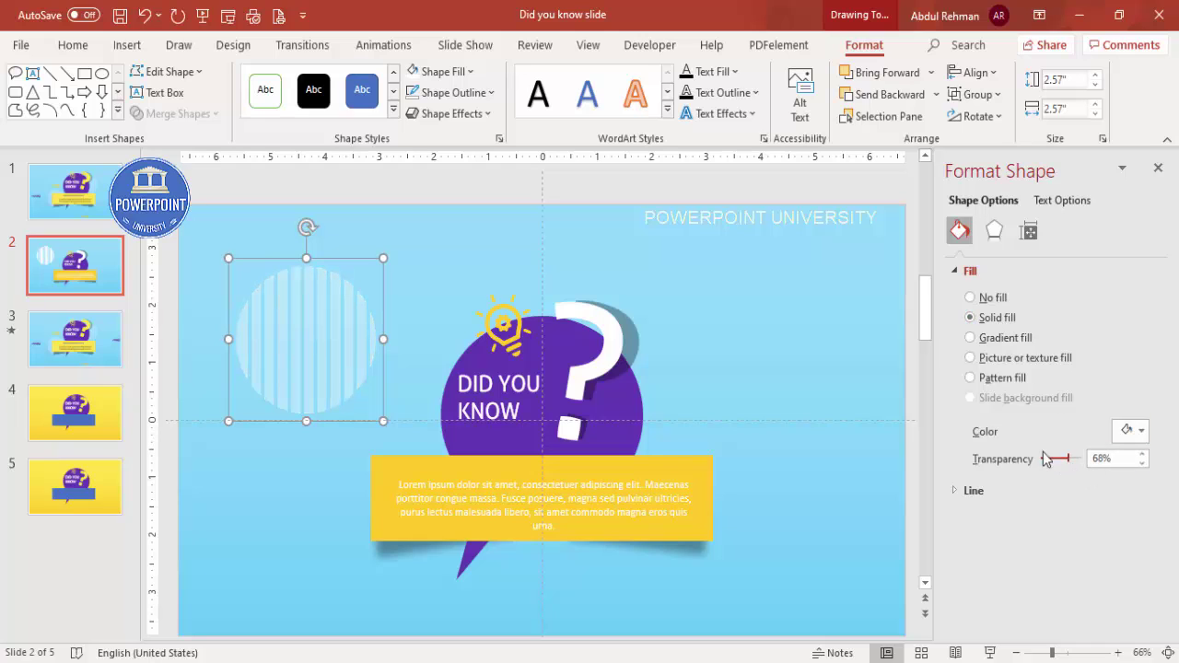
drag(307, 227, 353, 255)
drag(334, 307, 715, 359)
click(935, 94)
click(887, 142)
Step: Add a copy shrunk to about 1.95 inches, placed lower-left behind the yellow box
drag(691, 390, 360, 448)
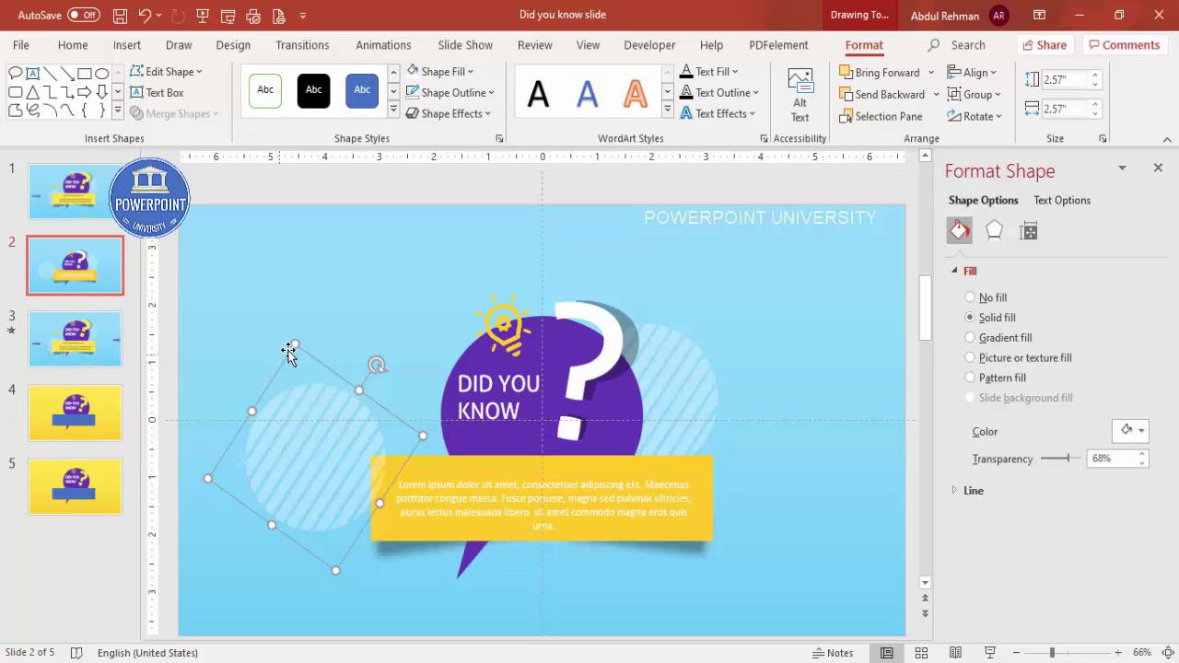
drag(288, 352, 297, 411)
mouse_move(316, 468)
mouse_down()
mouse_move(332, 498)
mouse_move(326, 466)
mouse_up()
click(936, 94)
click(932, 125)
click(762, 334)
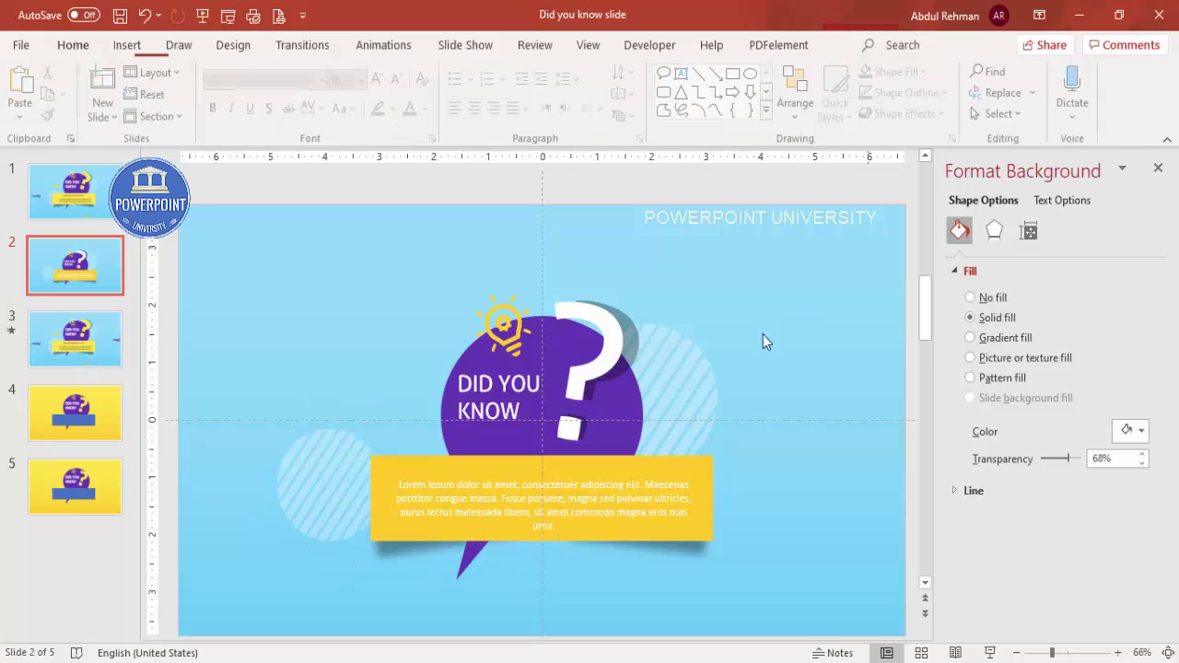
Step: Draw a wavy curve with a 5 pt yellow outline
click(126, 48)
click(276, 92)
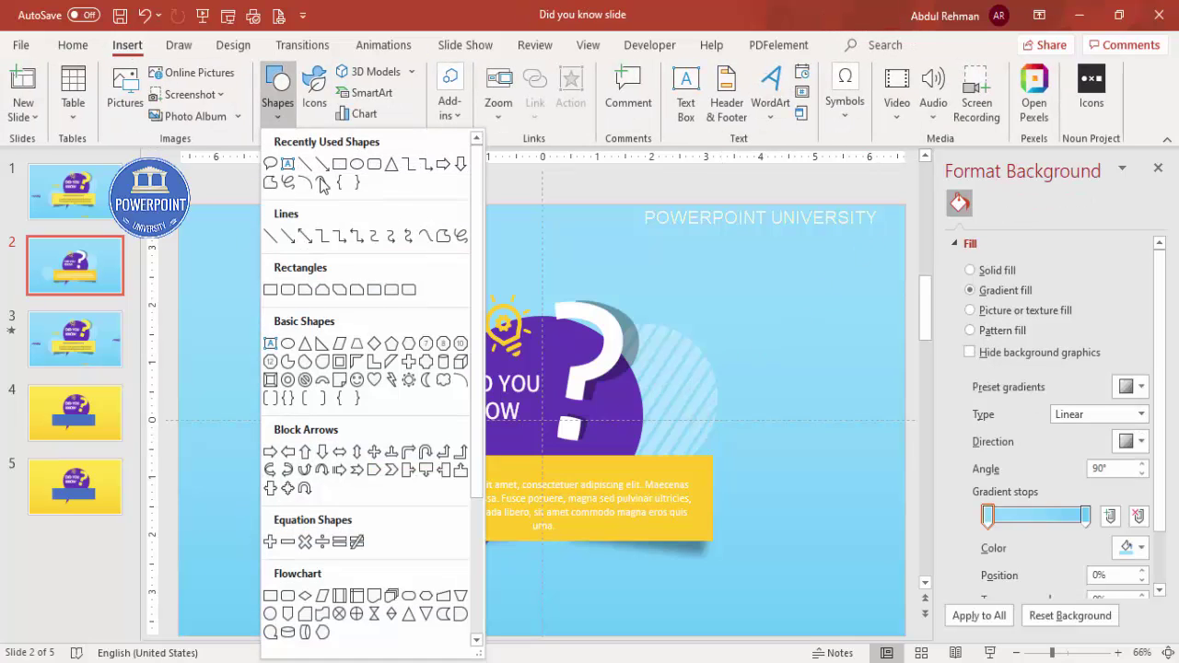
click(428, 237)
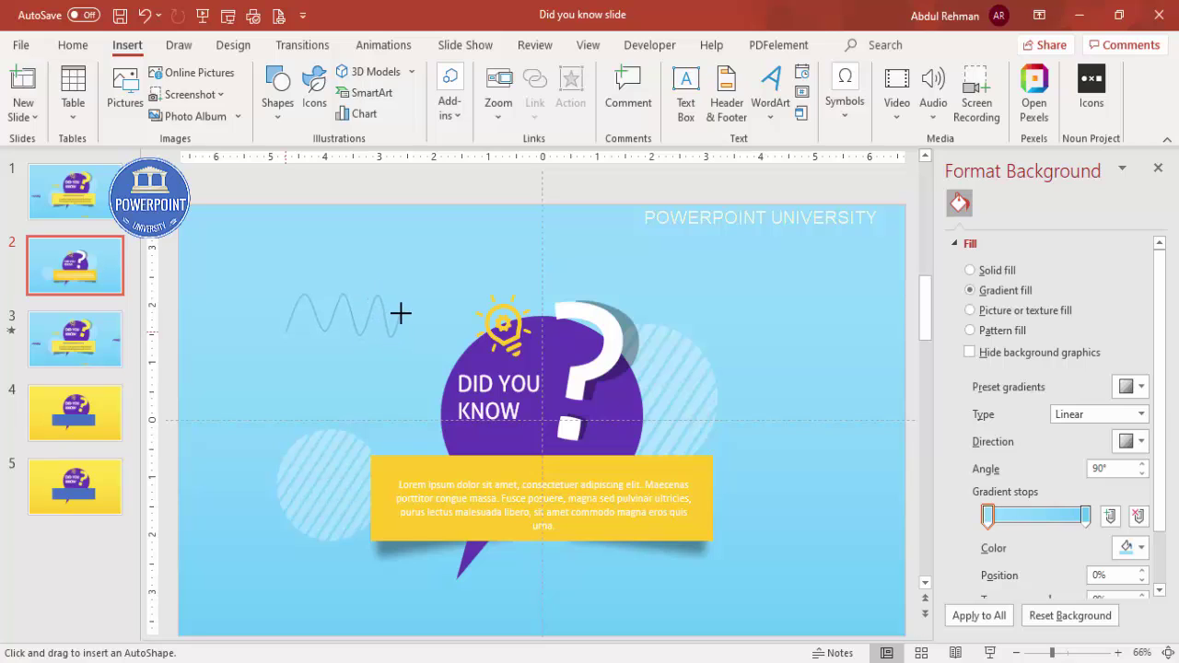
double_click(403, 308)
click(452, 95)
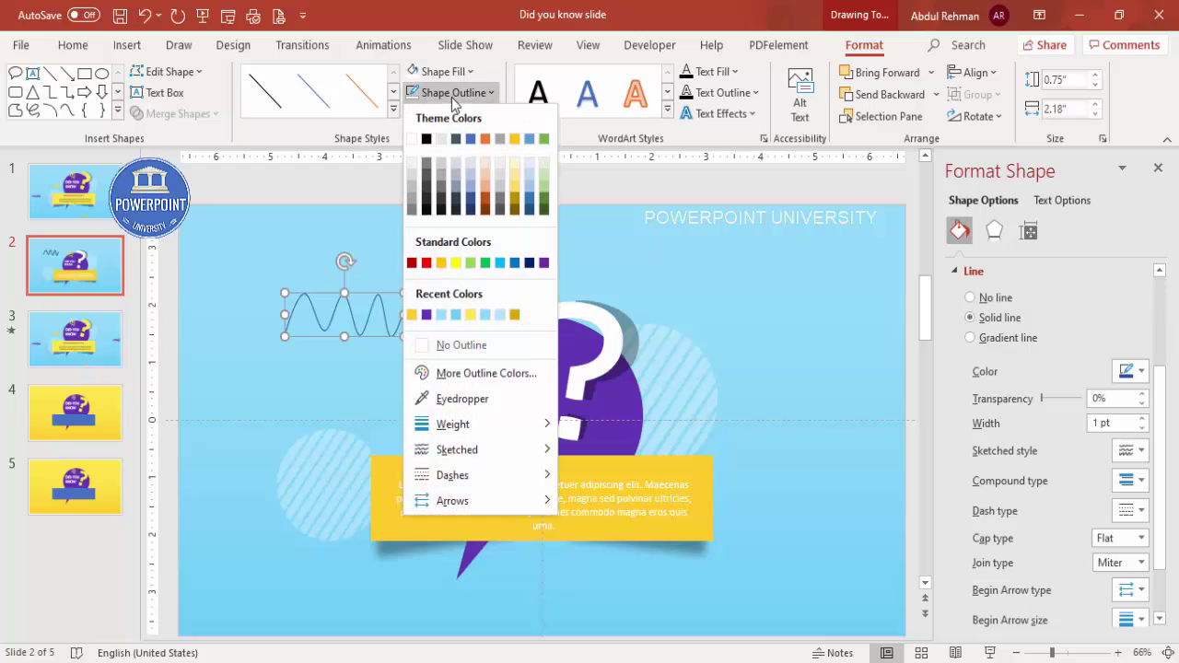
click(413, 314)
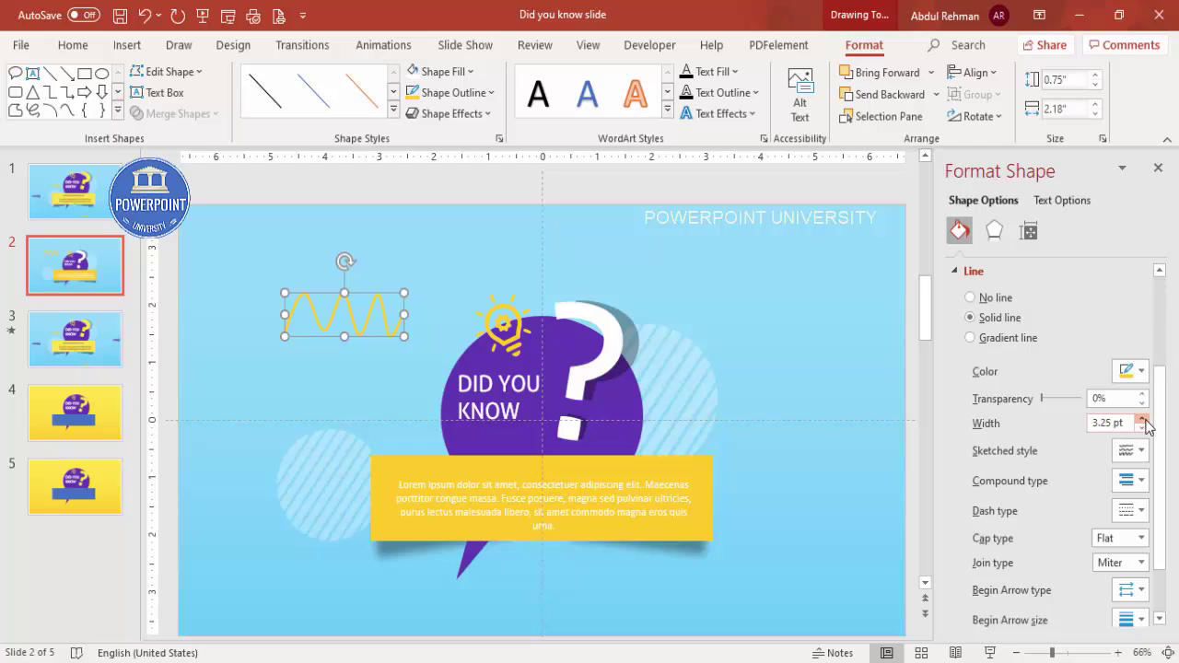
click(1143, 419)
Step: Shrink the wave to 1.23 by 0.25 inches and place a purple copy near the bottom centre
drag(285, 292, 821, 564)
drag(875, 604, 179, 565)
drag(667, 589, 551, 608)
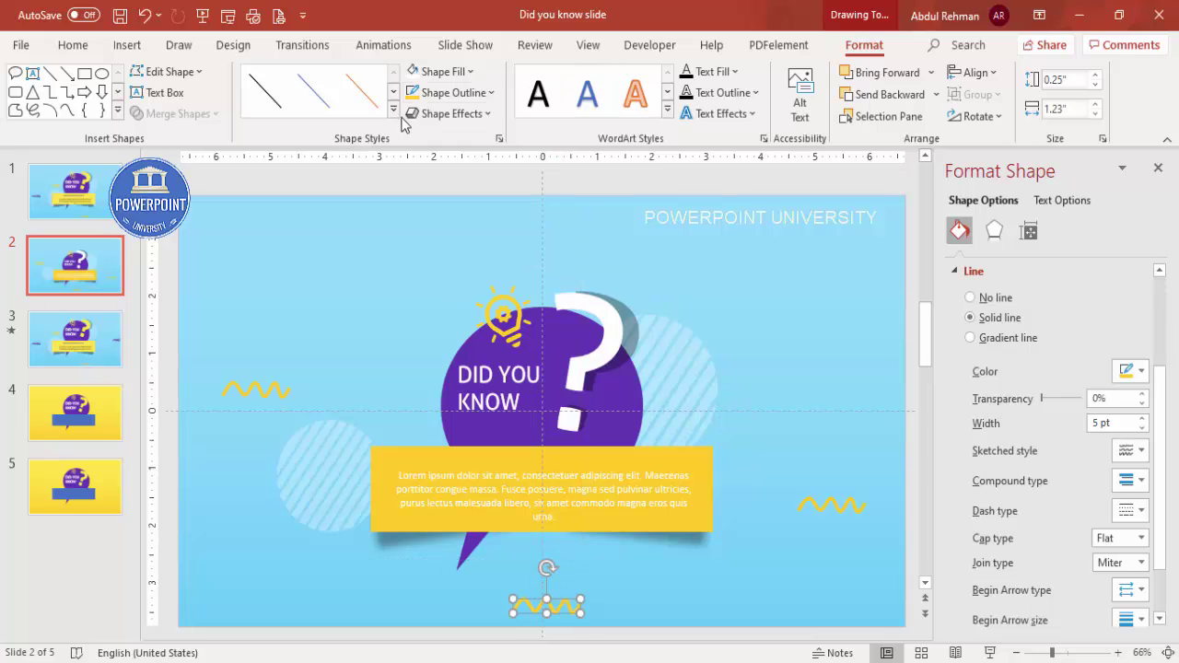
click(419, 92)
click(426, 314)
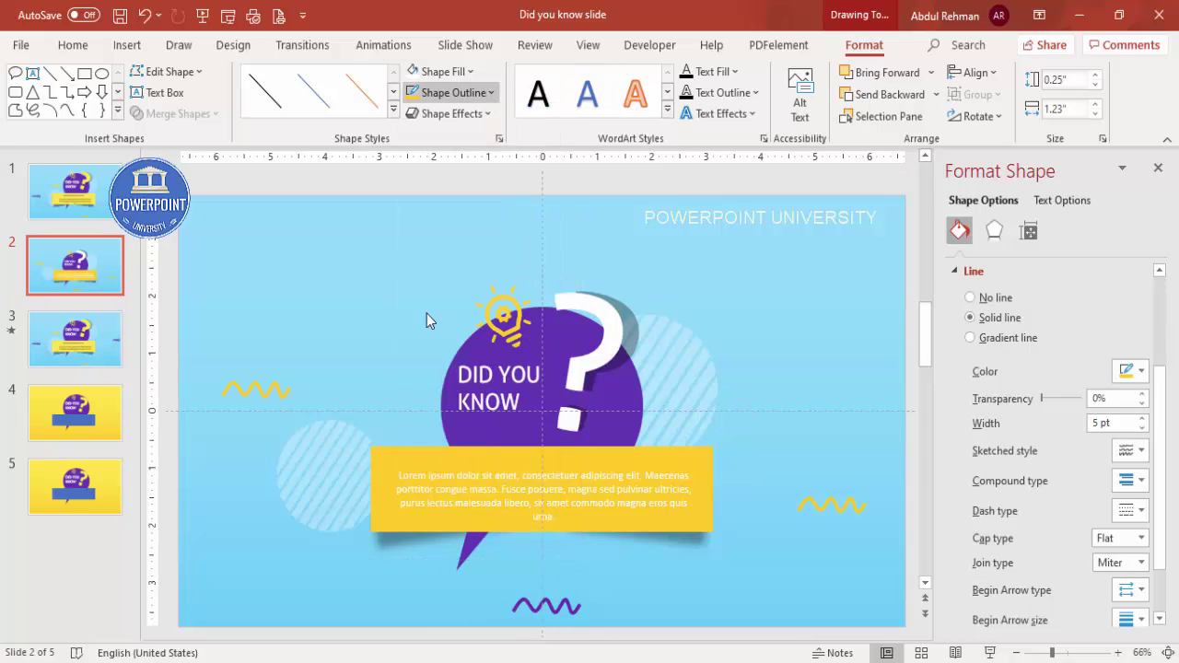
click(333, 257)
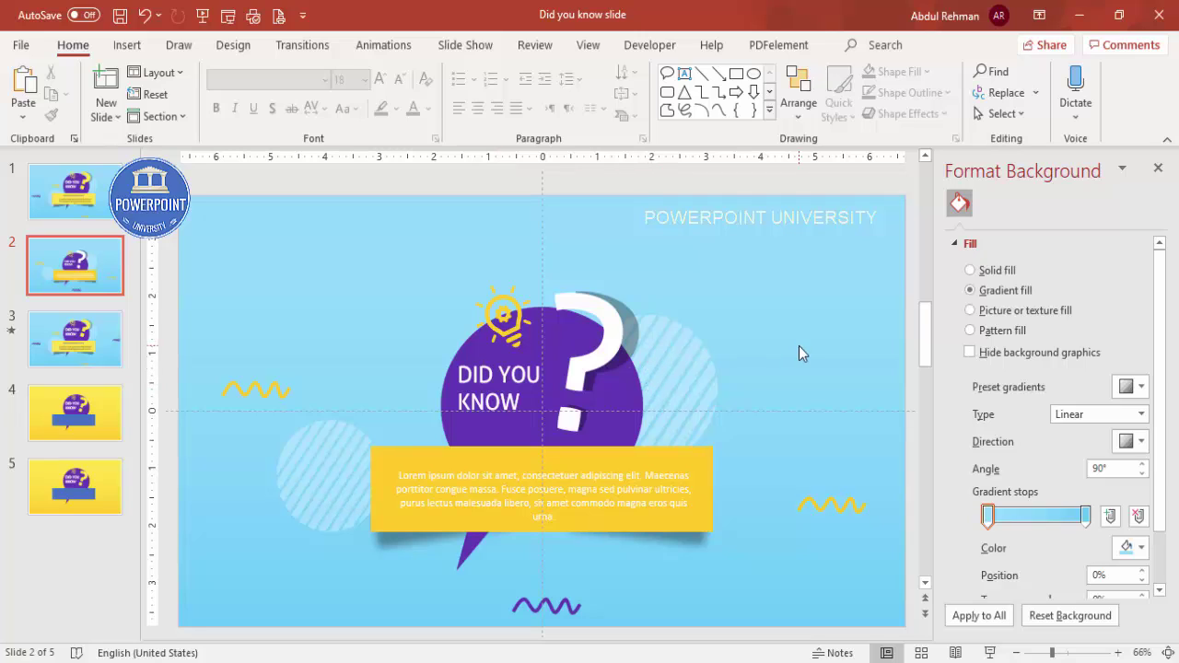
Step: Give the purple speech bubble group a Basic Zoom entrance
click(1158, 168)
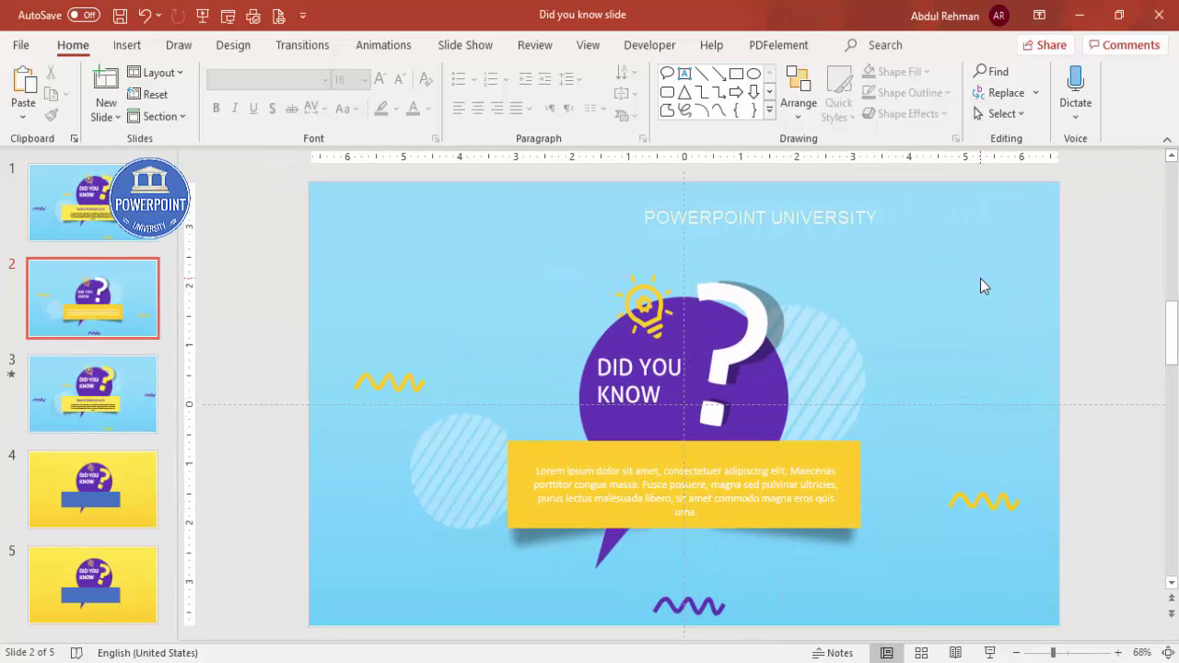
click(706, 324)
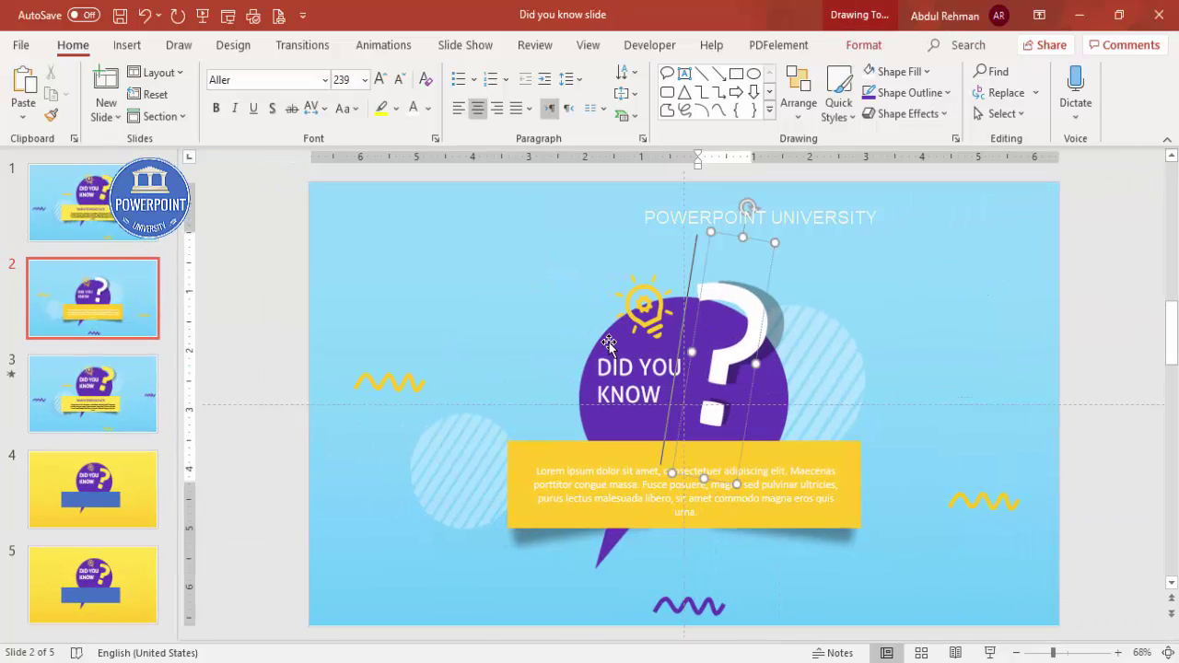
click(608, 343)
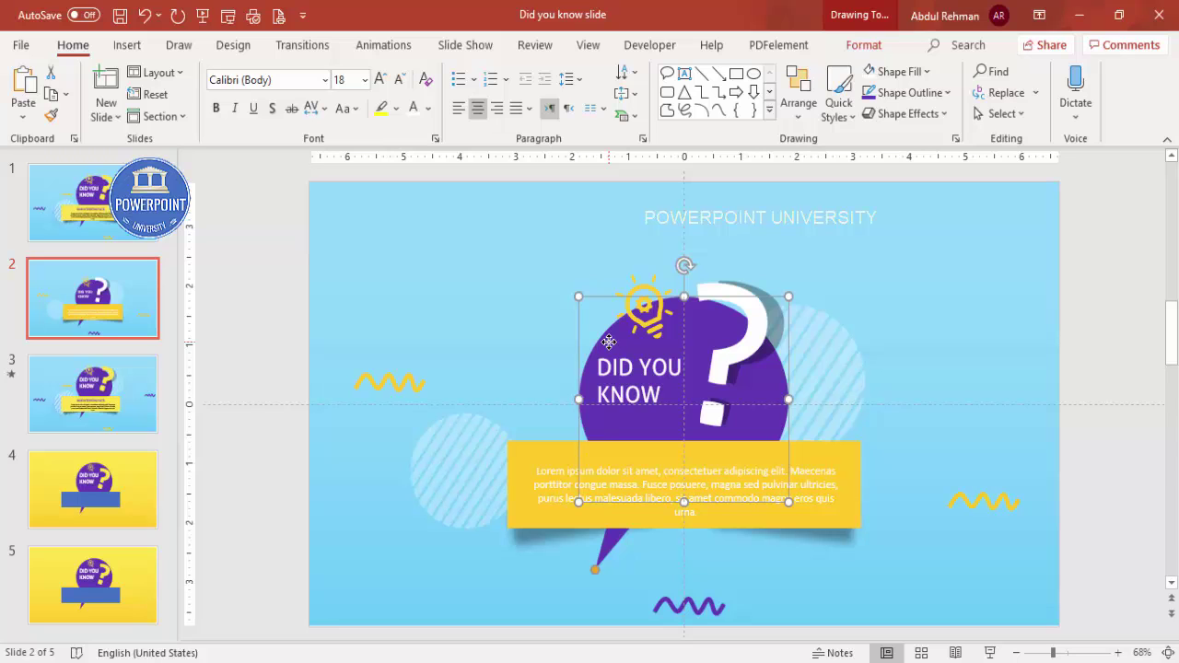
click(388, 48)
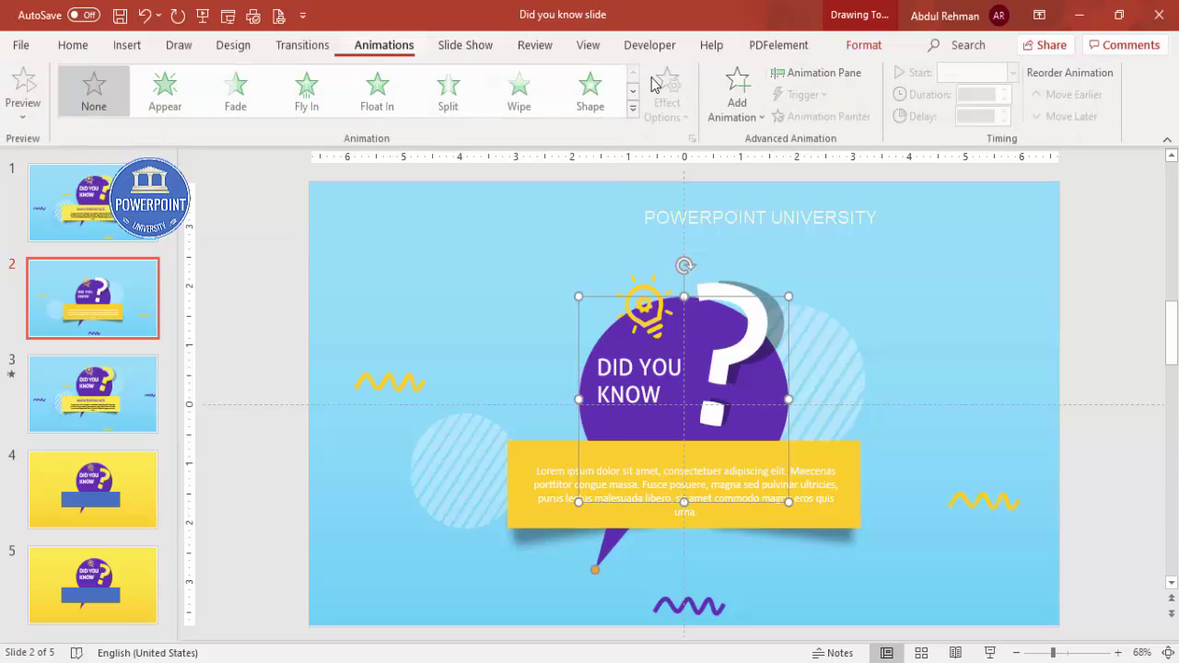
click(836, 76)
click(739, 108)
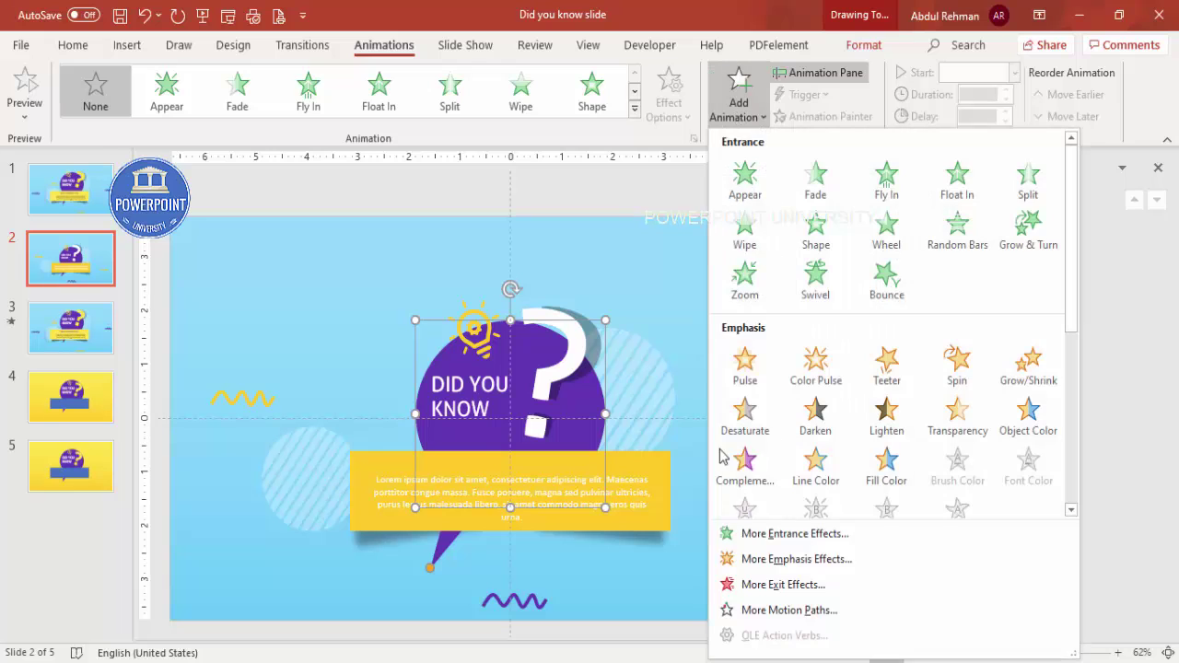
click(764, 534)
click(527, 414)
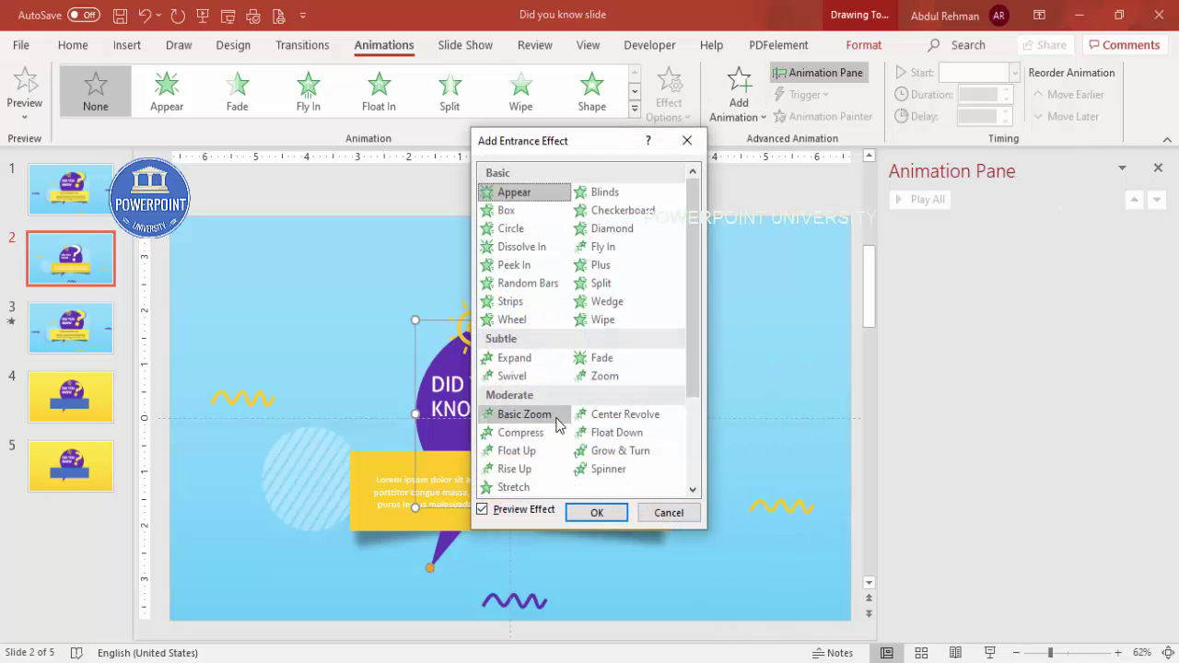
click(599, 513)
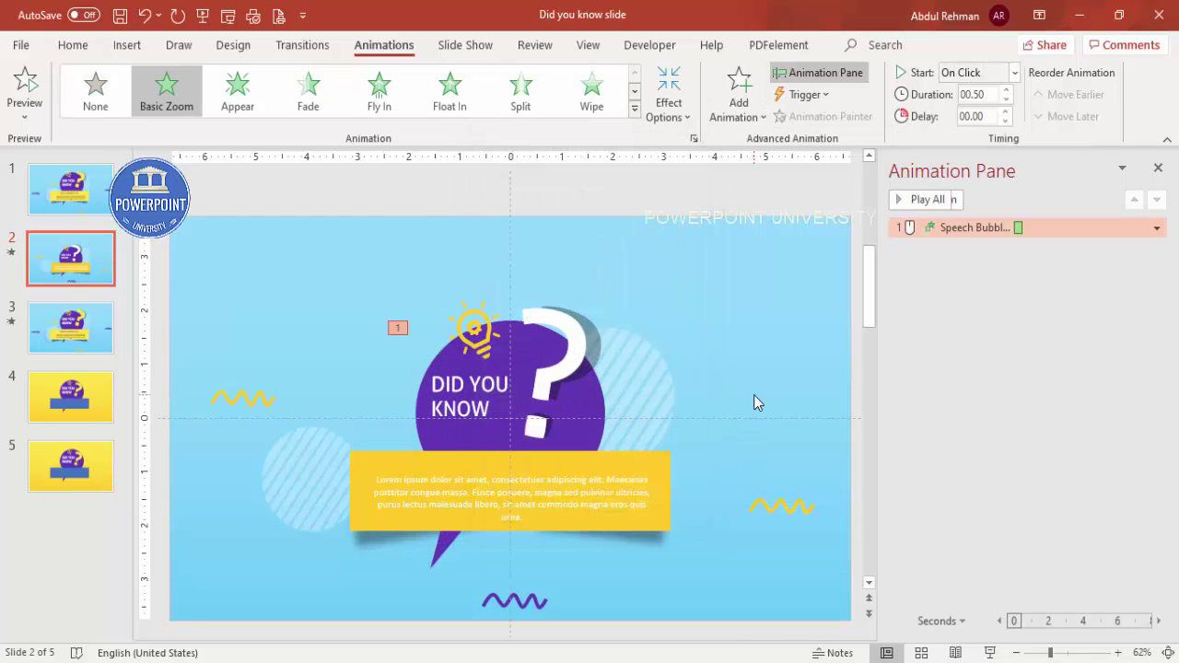
Step: Add a Basic Zoom entrance to the DID YOU KNOW title, starting After Previous
click(459, 374)
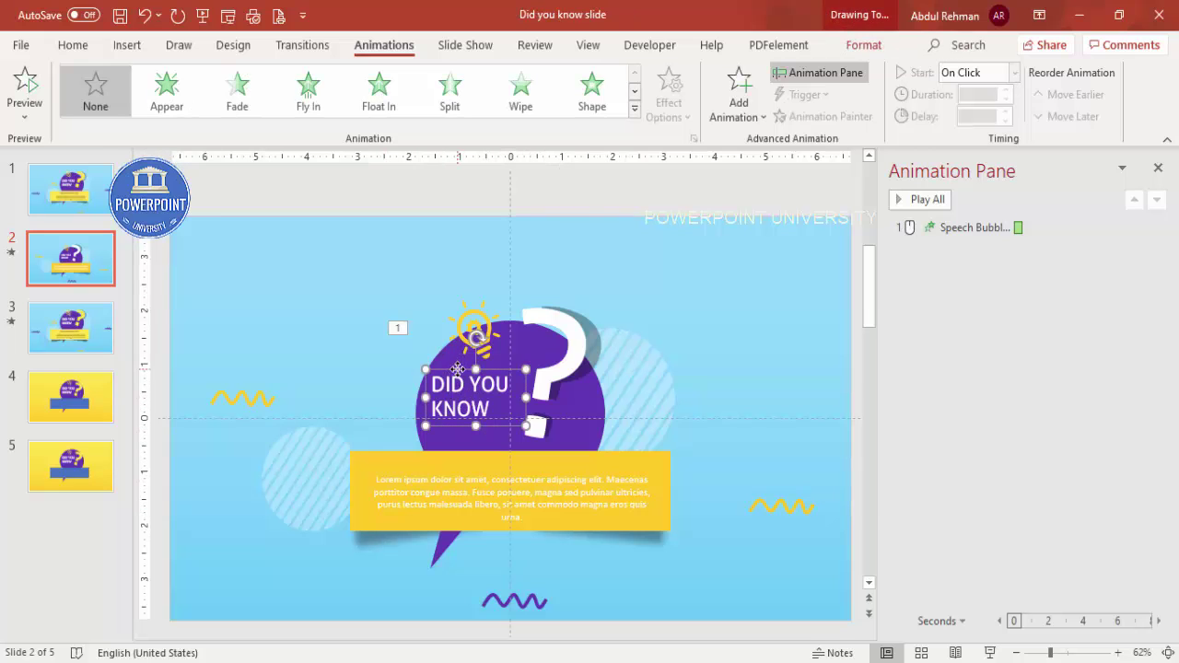
click(741, 105)
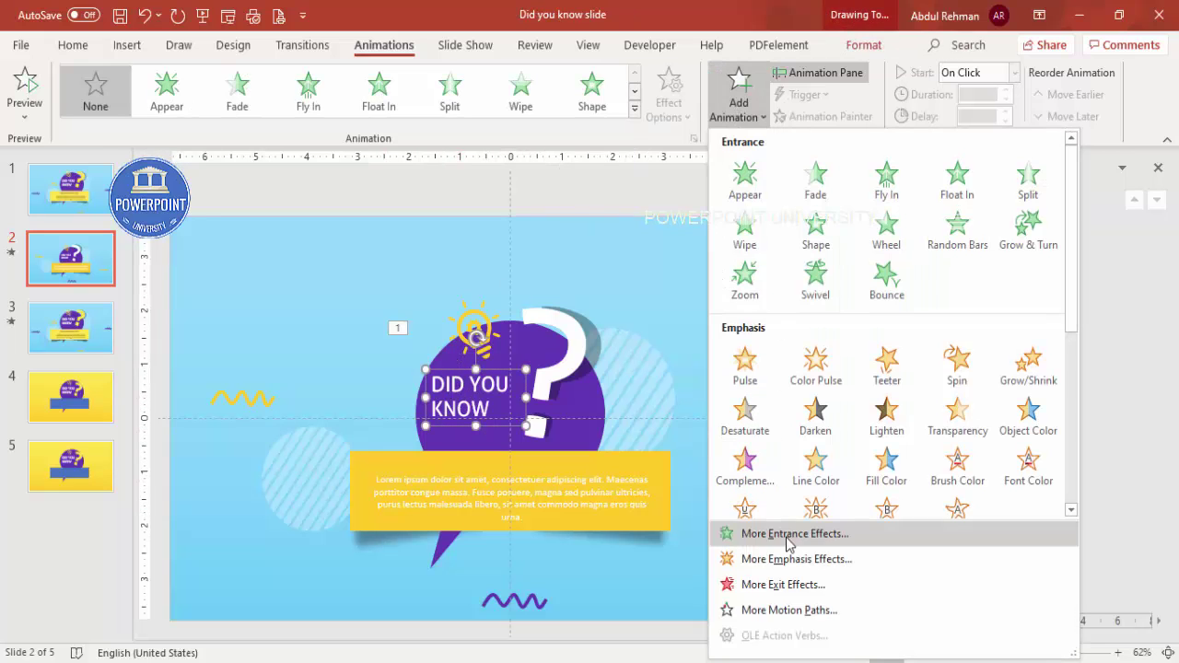
click(719, 532)
click(541, 416)
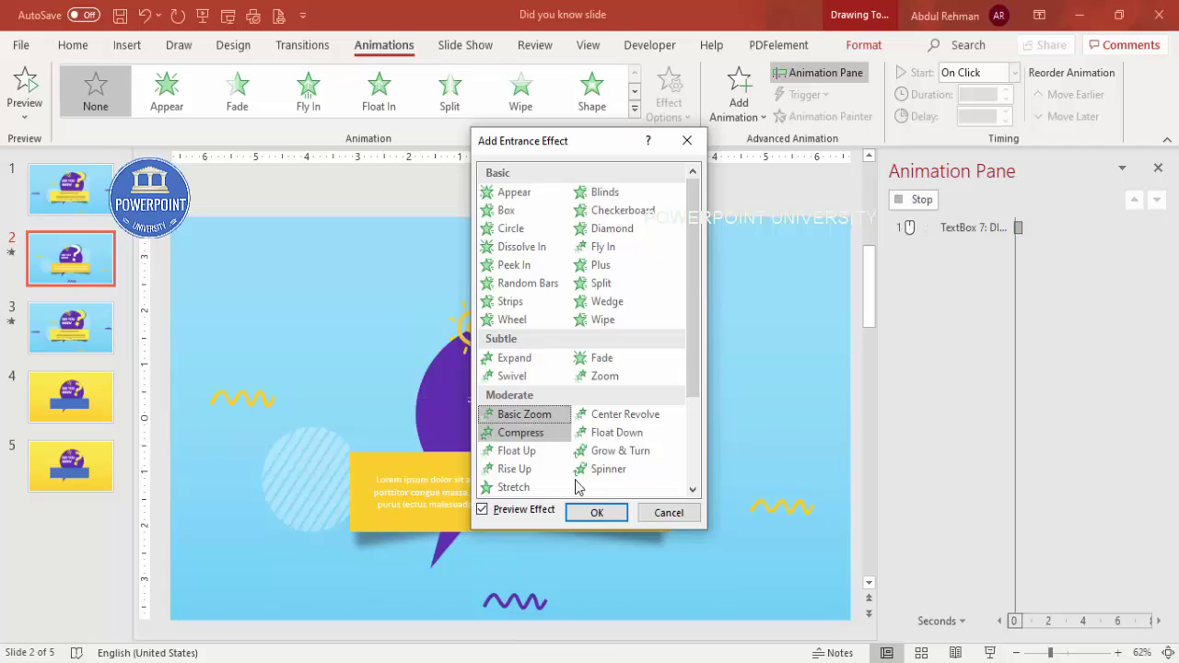
click(597, 512)
click(1014, 73)
click(978, 137)
Step: Give the question mark a Basic Zoom Out entrance starting With Previous
click(581, 313)
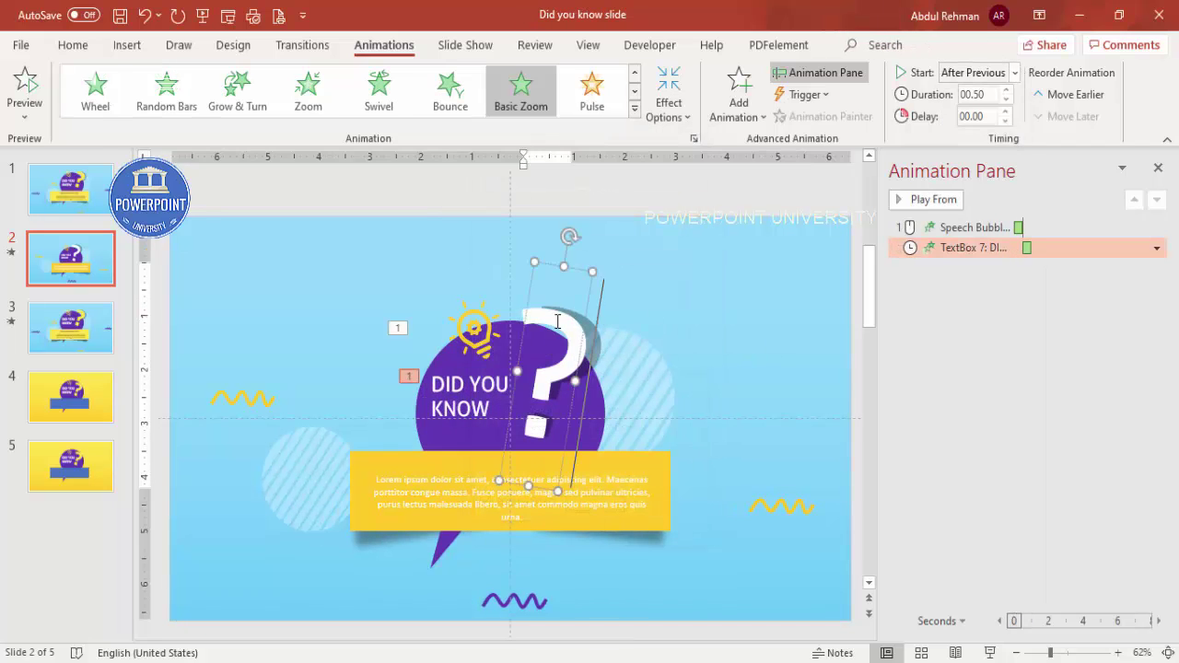
click(739, 96)
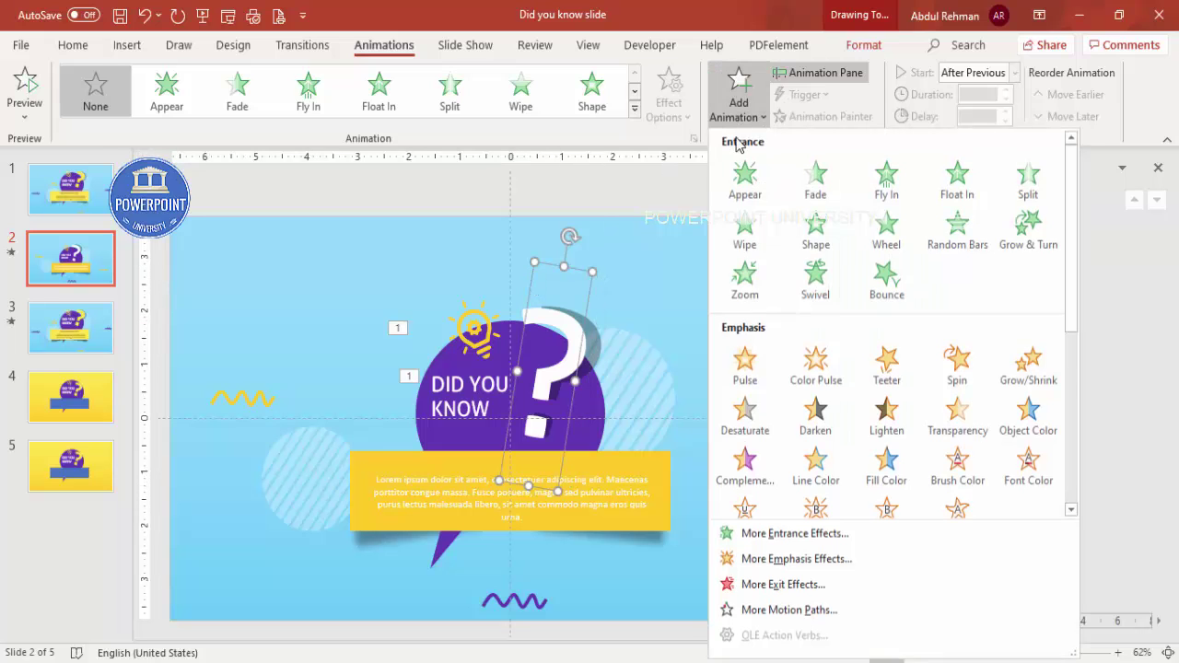
click(790, 543)
click(519, 414)
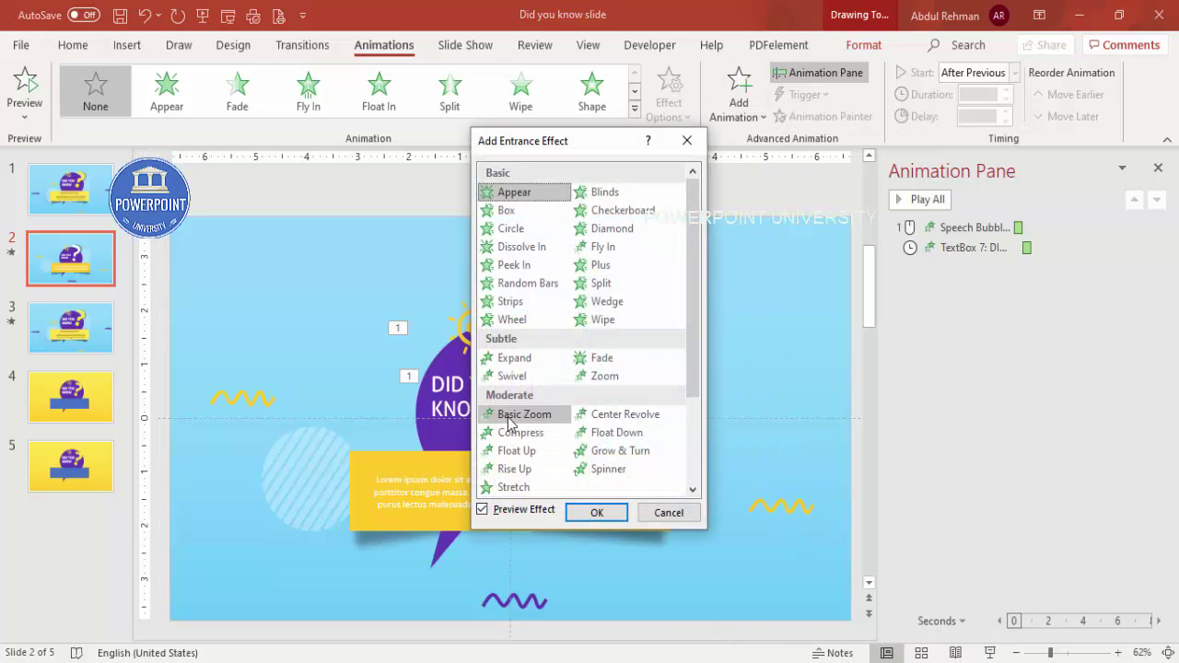
click(608, 514)
click(668, 101)
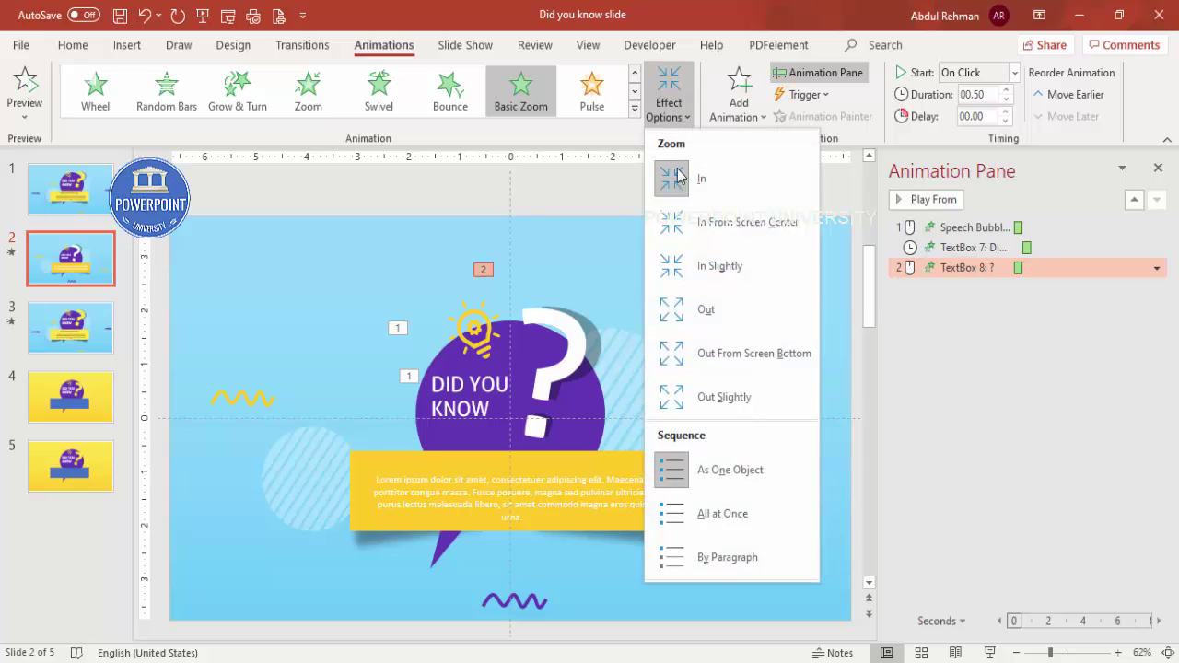
click(687, 306)
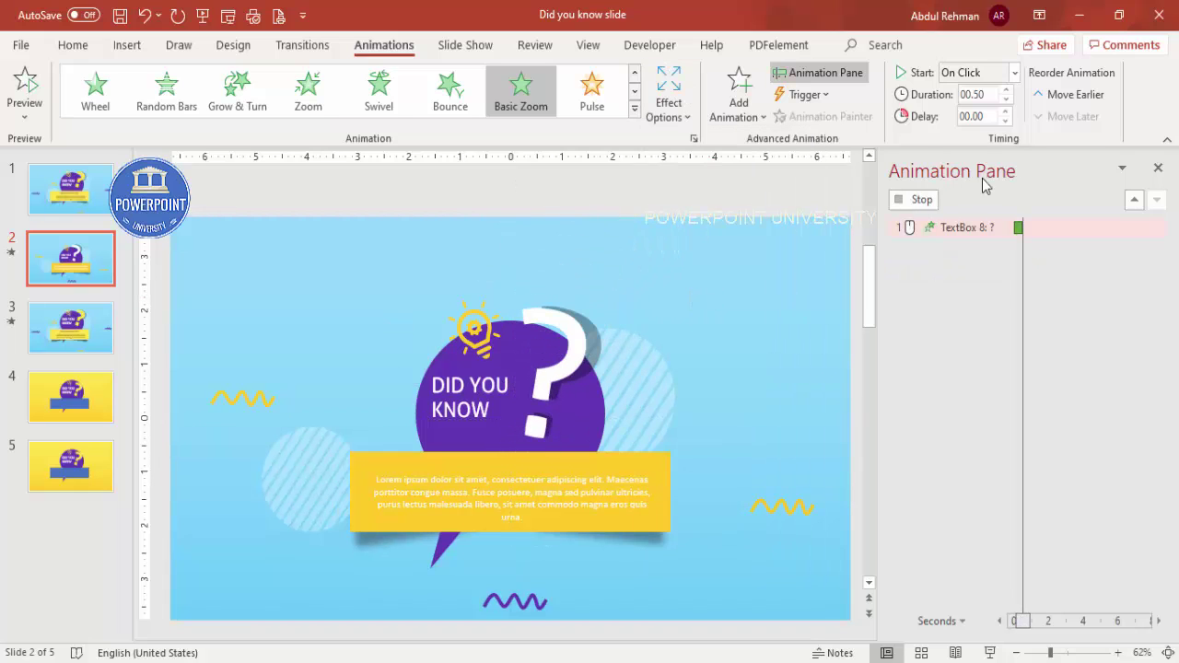
click(976, 73)
click(978, 116)
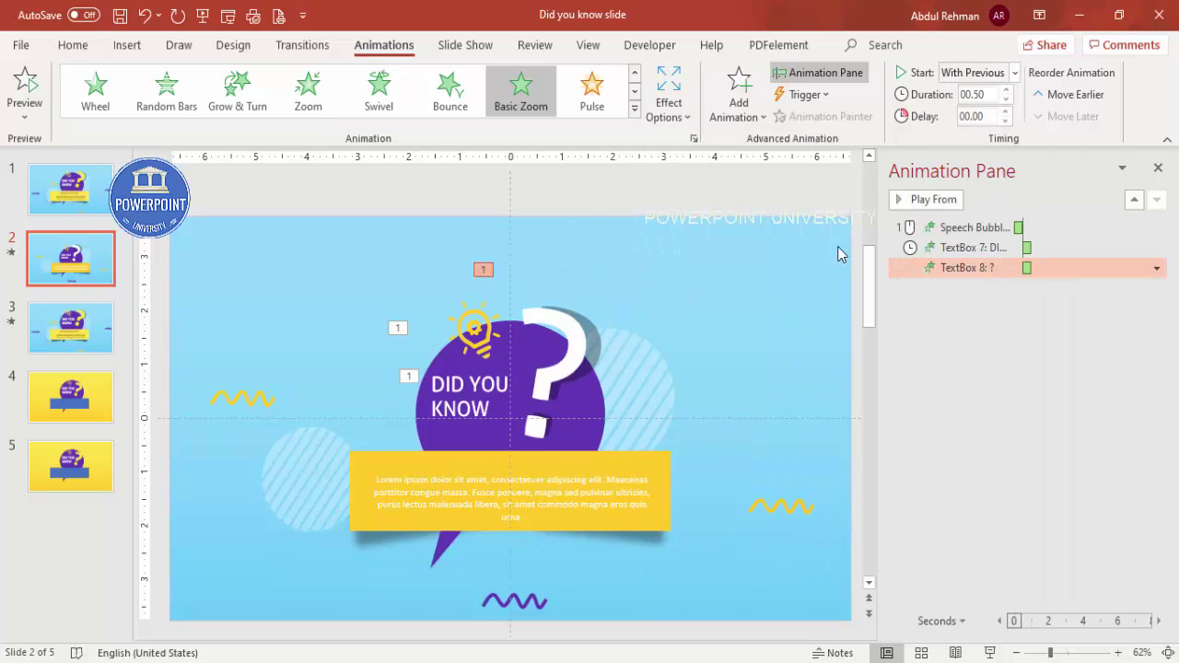
click(595, 319)
mouse_move(603, 288)
mouse_down()
mouse_move(614, 299)
mouse_move(613, 289)
mouse_up()
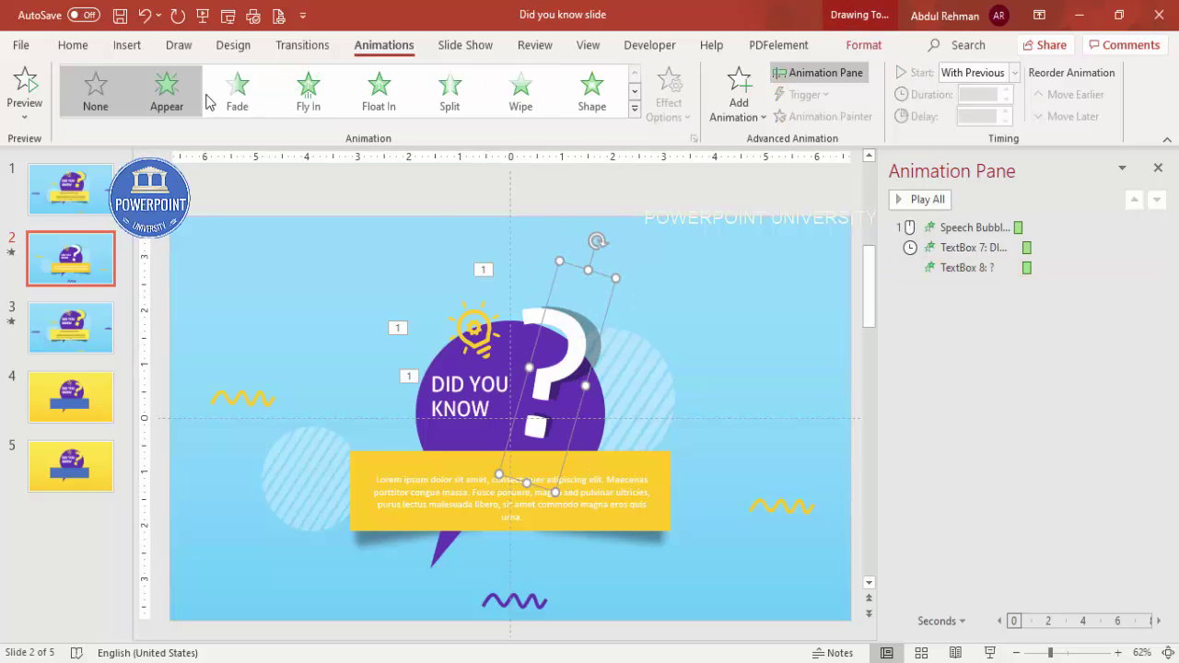
Step: Give the question mark a Fade entrance After Previous and preview the sequence
click(238, 103)
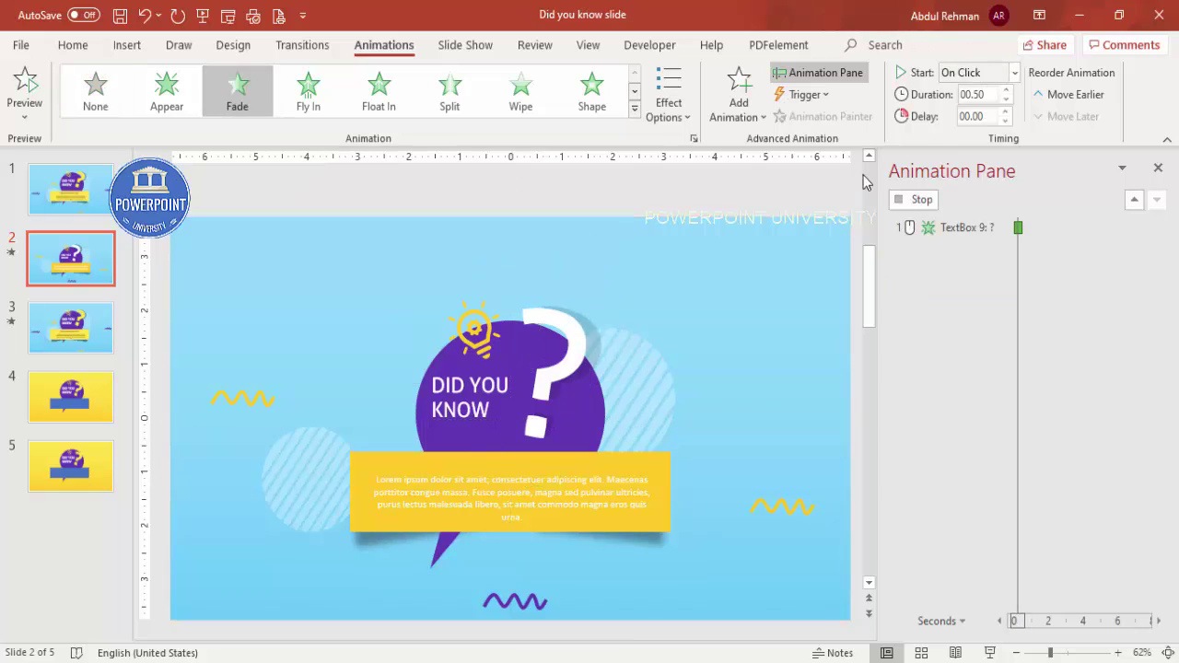
click(1014, 72)
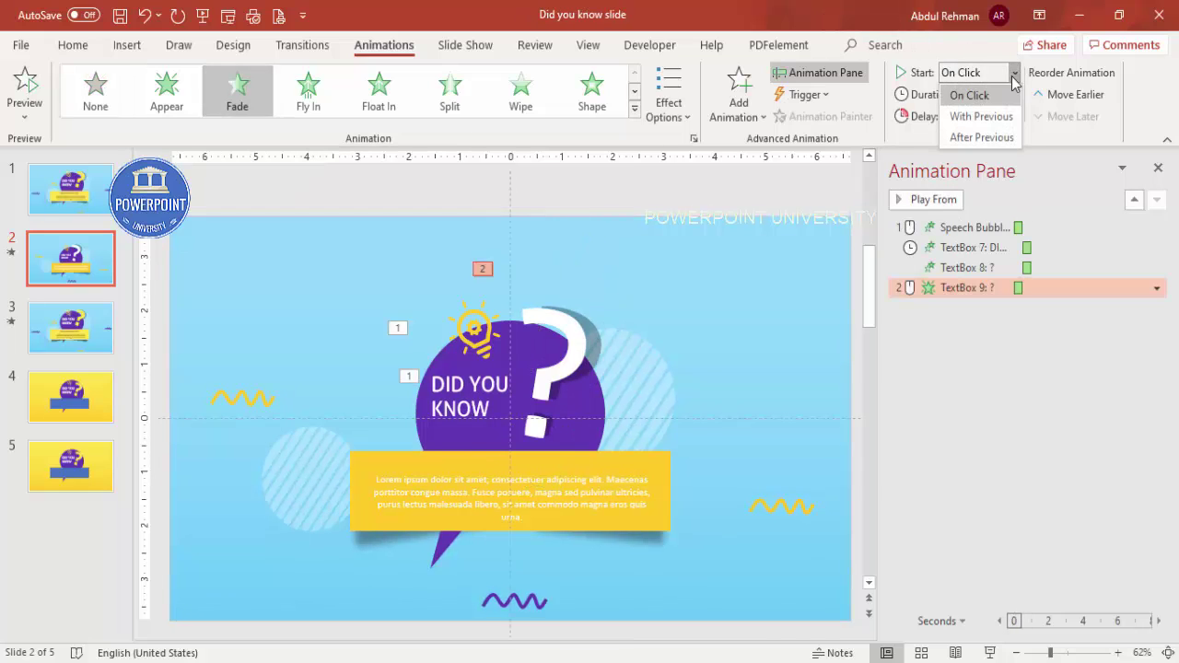
click(988, 134)
click(922, 197)
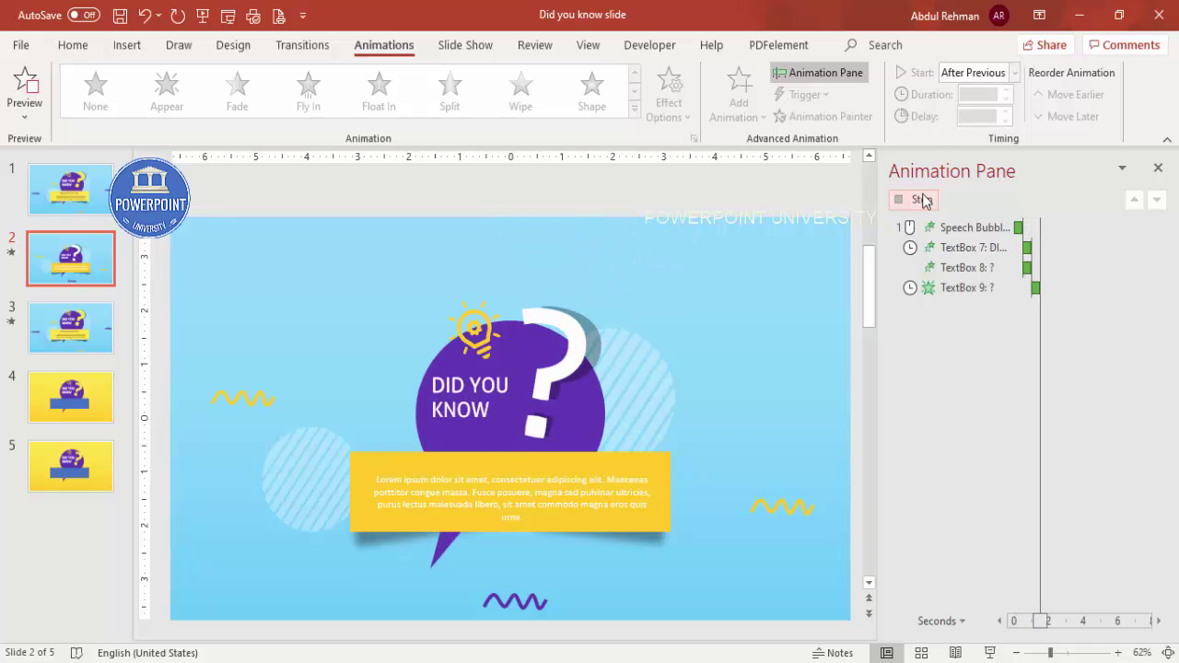
Step: Group the yellow banner with its text and make it Fly In After Previous
click(629, 465)
shift+click(616, 492)
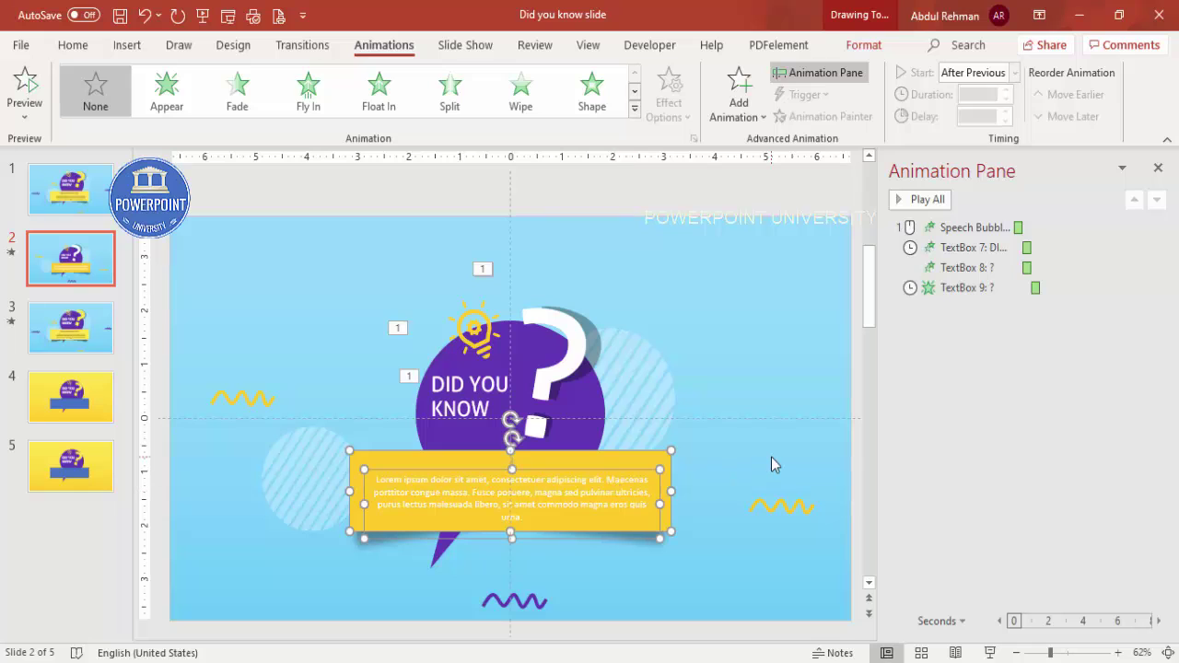
key(ctrl+g)
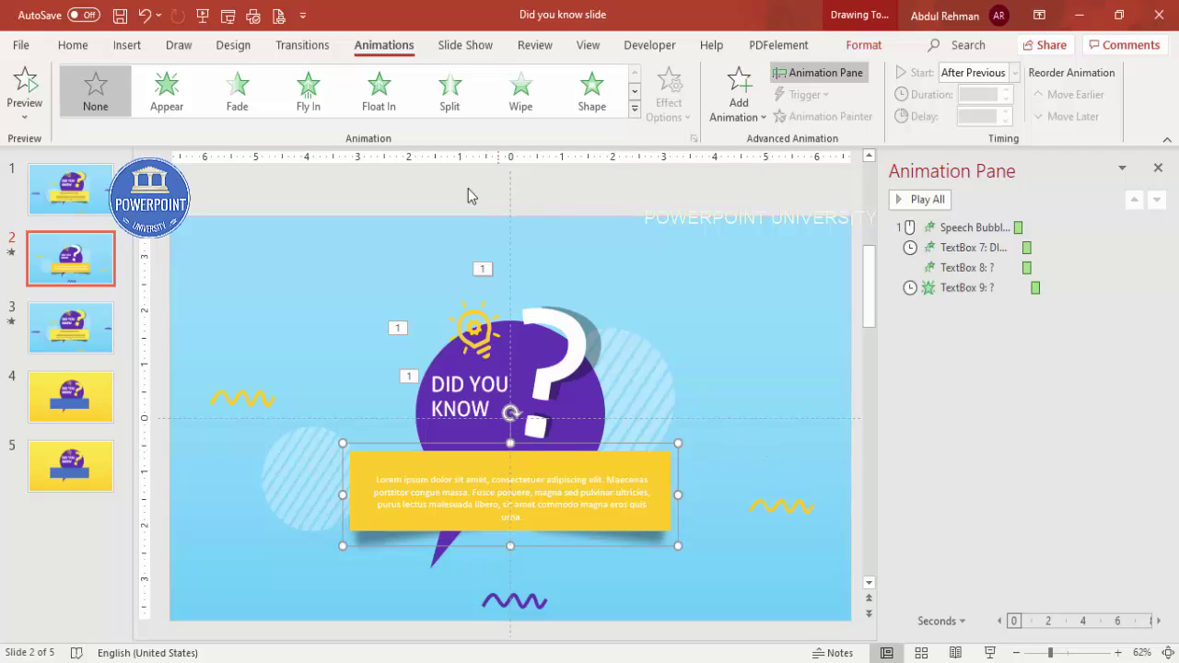
click(307, 93)
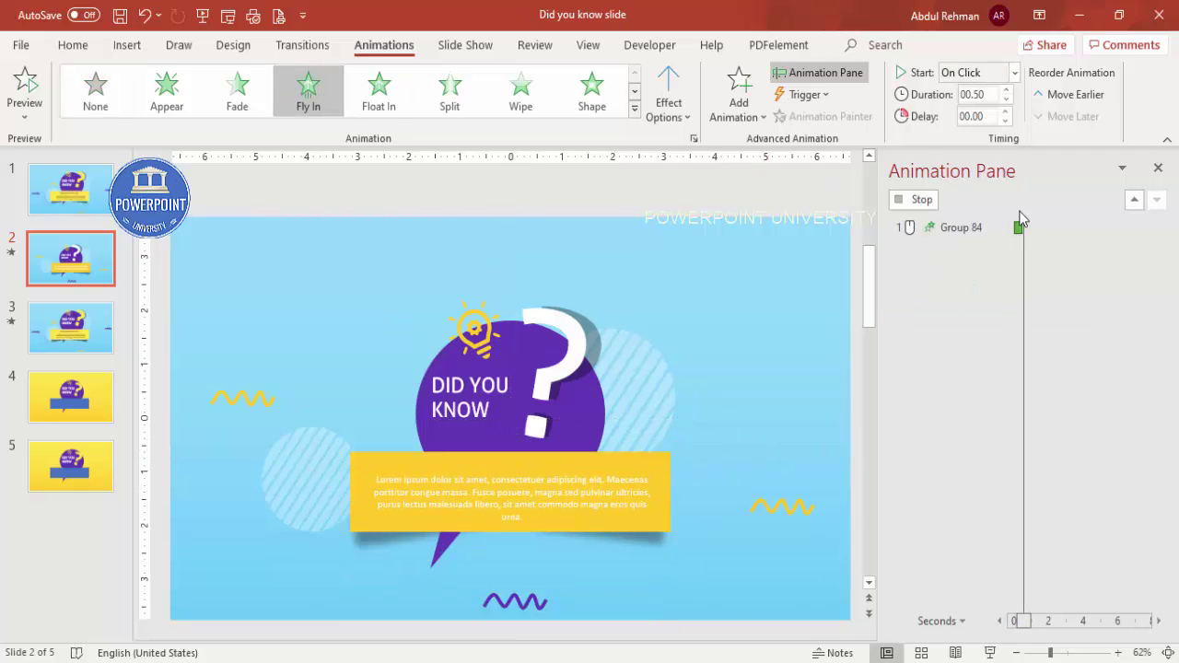
click(1014, 72)
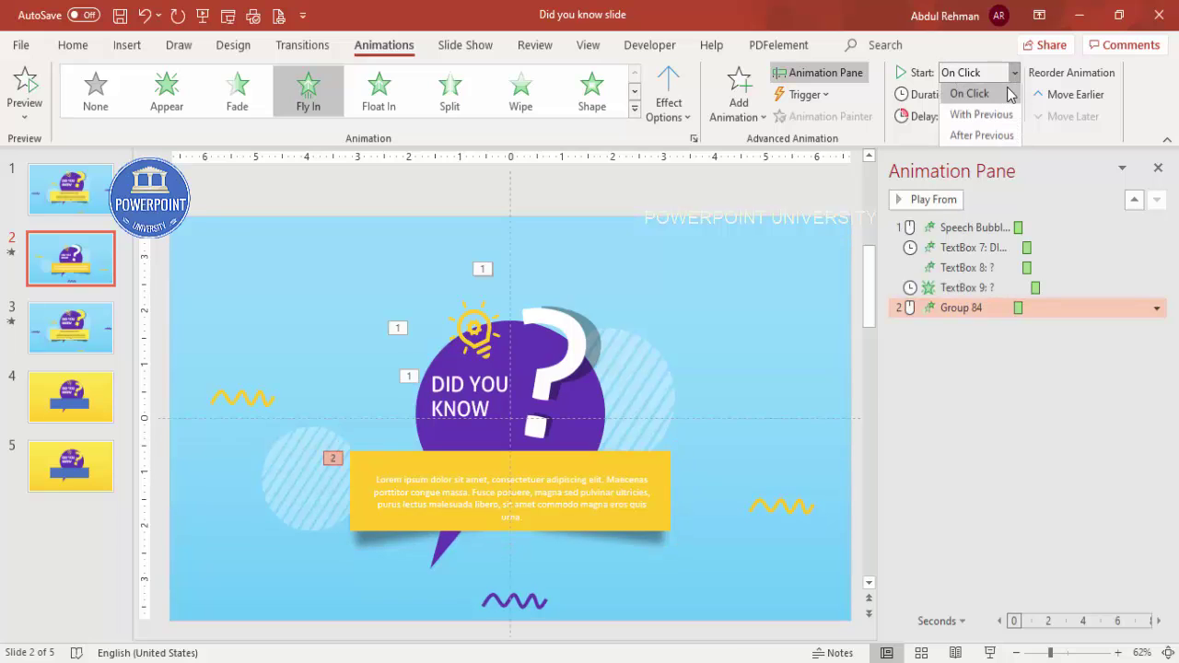
click(983, 140)
Step: Give both shadow rectangles a Fade entrance starting After Previous
click(389, 550)
shift+click(636, 548)
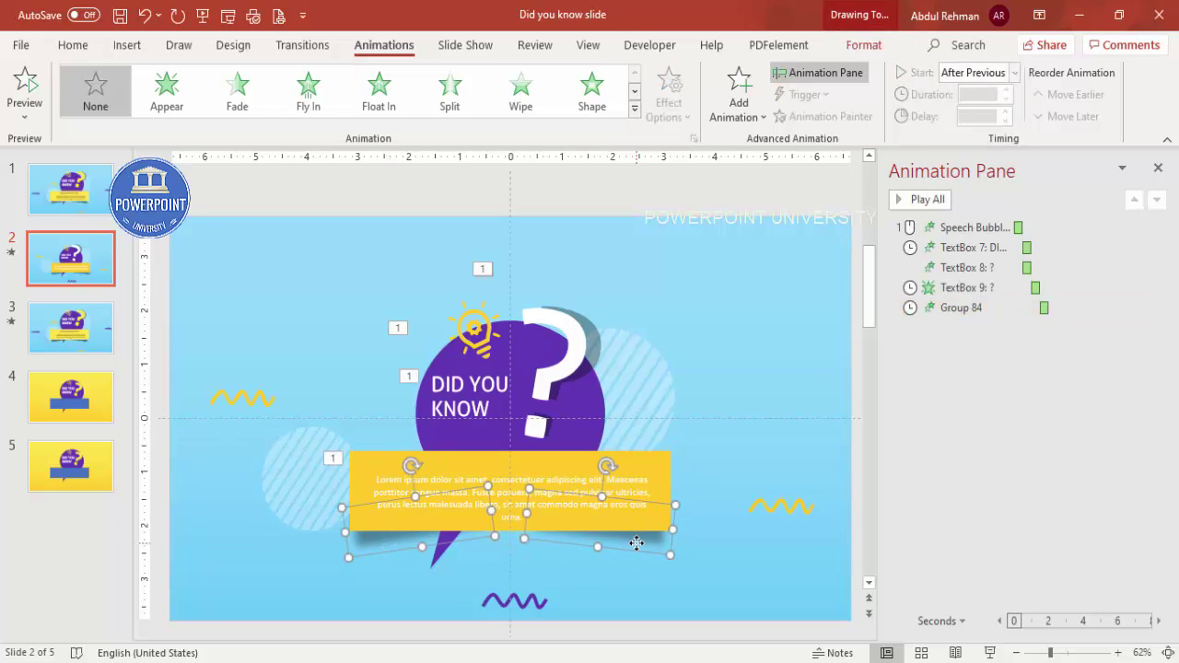
click(237, 92)
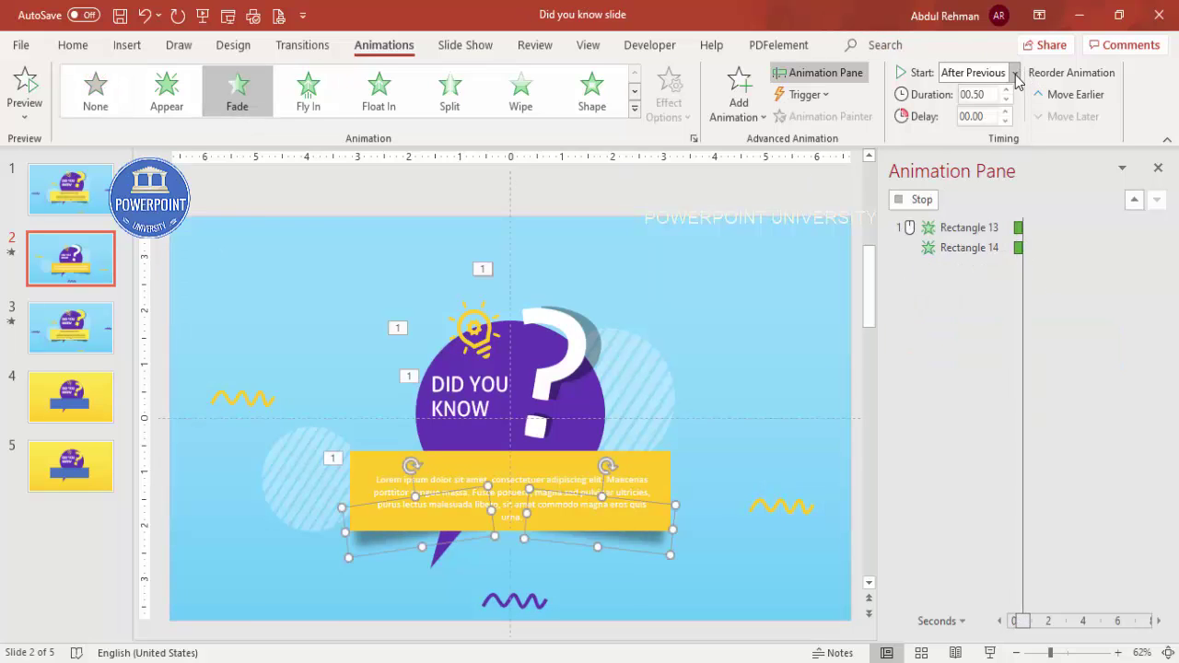
click(1015, 74)
click(985, 134)
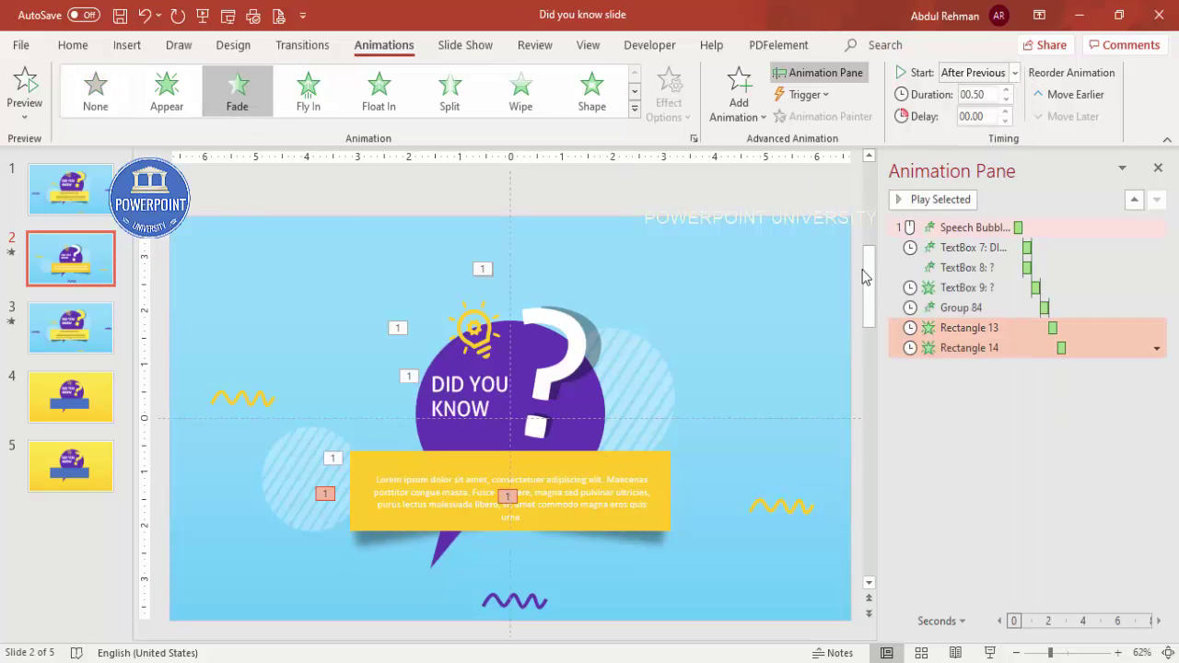
click(766, 332)
Step: Start Rectangle 14 With Previous alongside Rectangle 13 and preview the full animation
click(1003, 348)
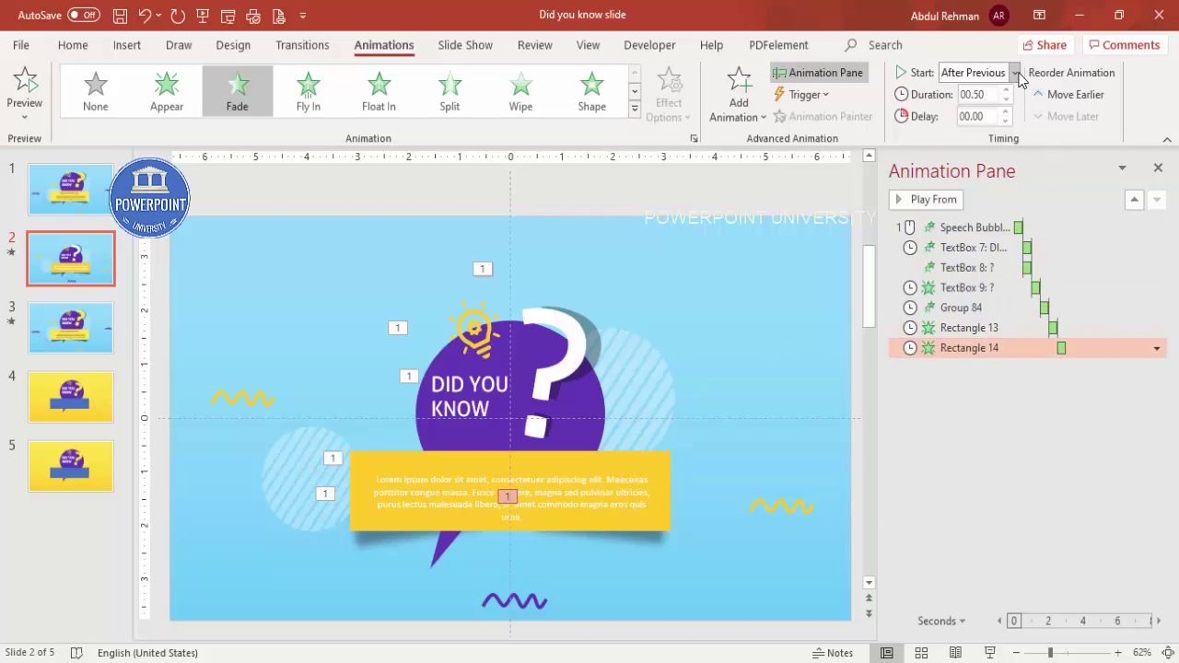
click(1015, 73)
click(995, 114)
click(774, 269)
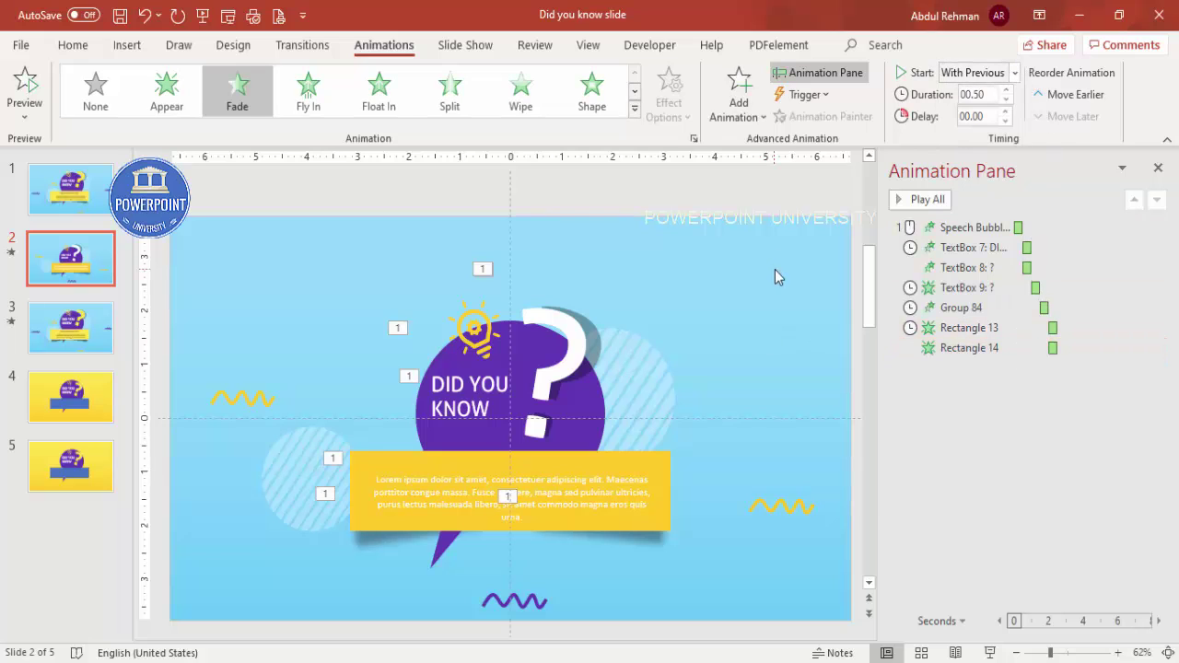
click(923, 199)
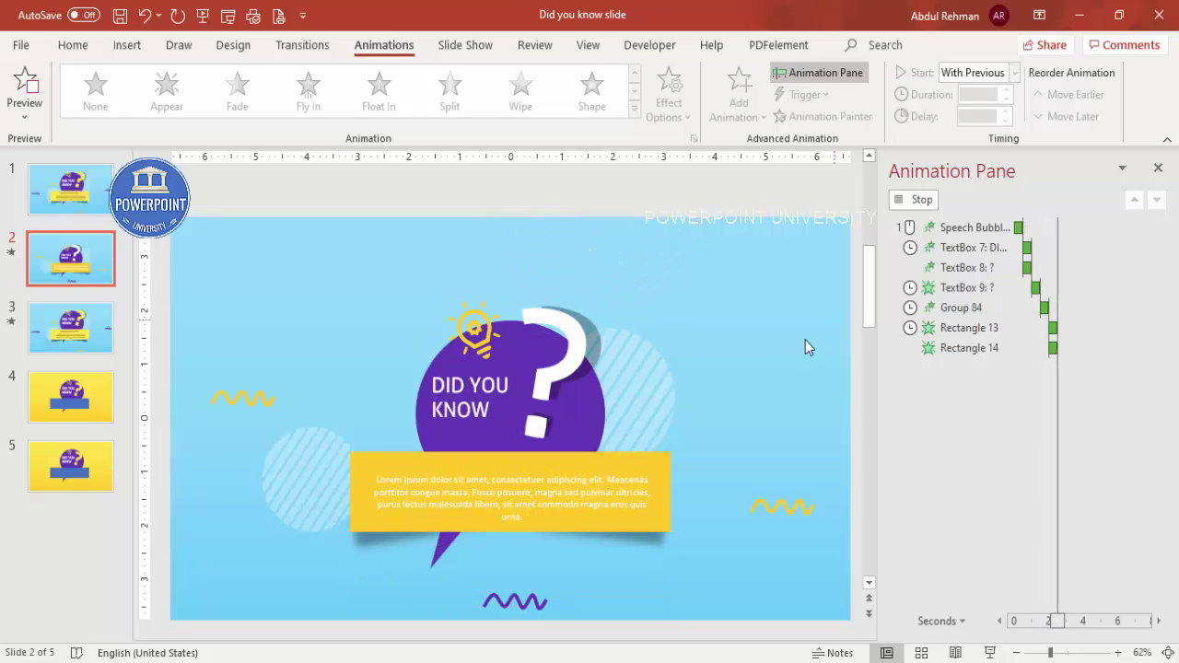
click(655, 376)
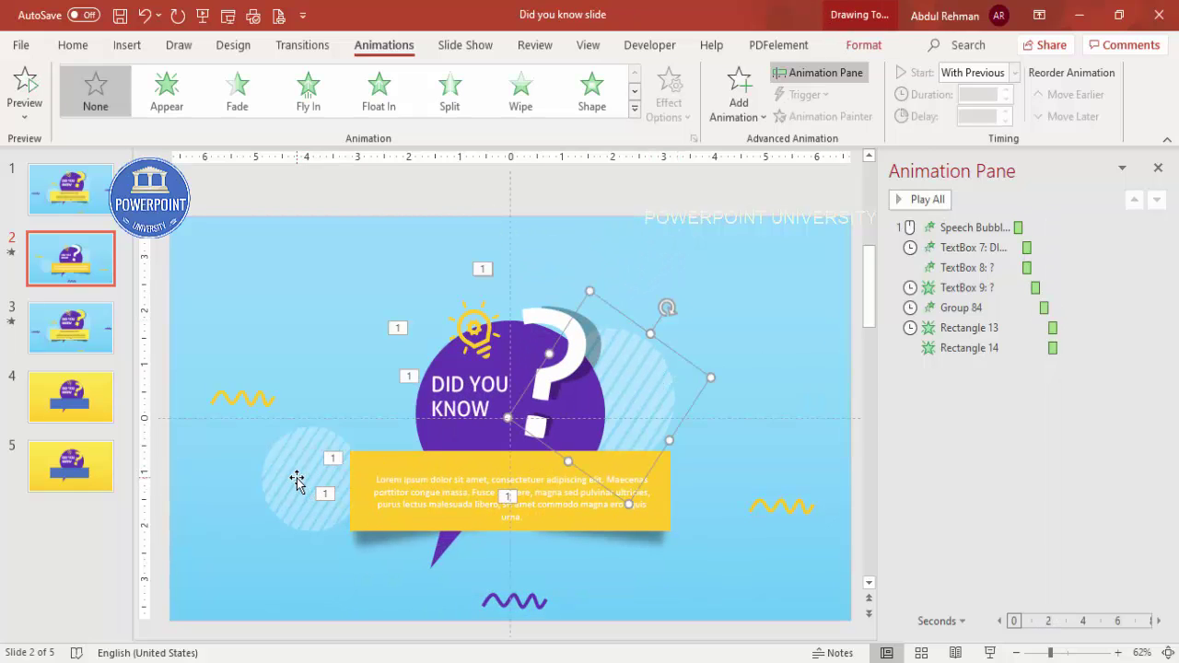